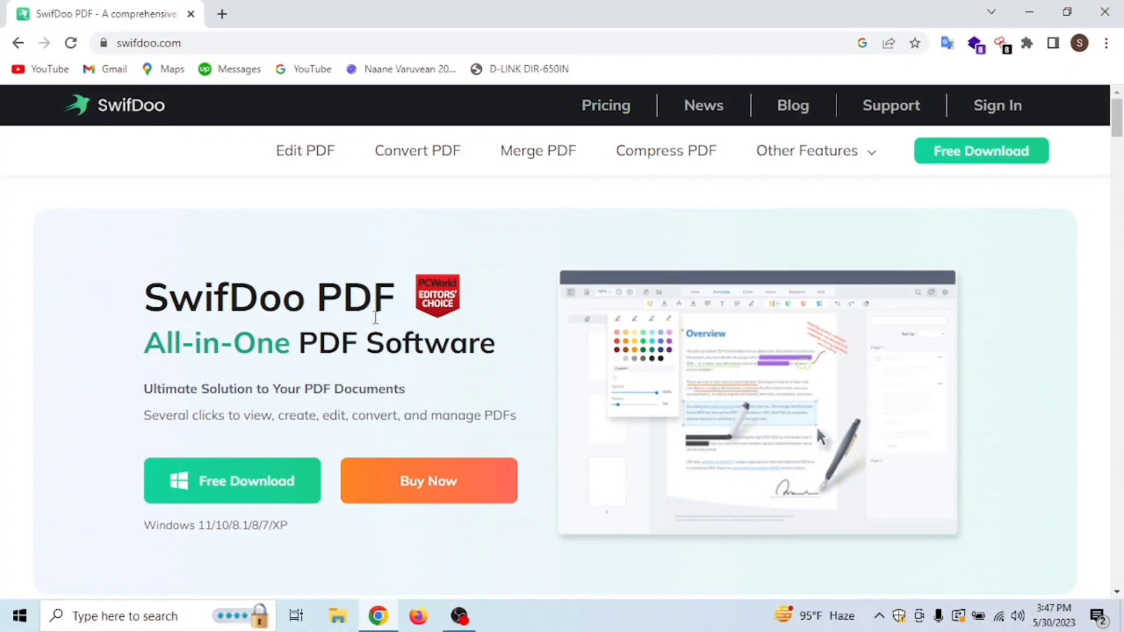
Step: Review the SwifDoo PDF homepage, from the product headline to the overview of its PDF tools
drag(145, 300, 373, 298)
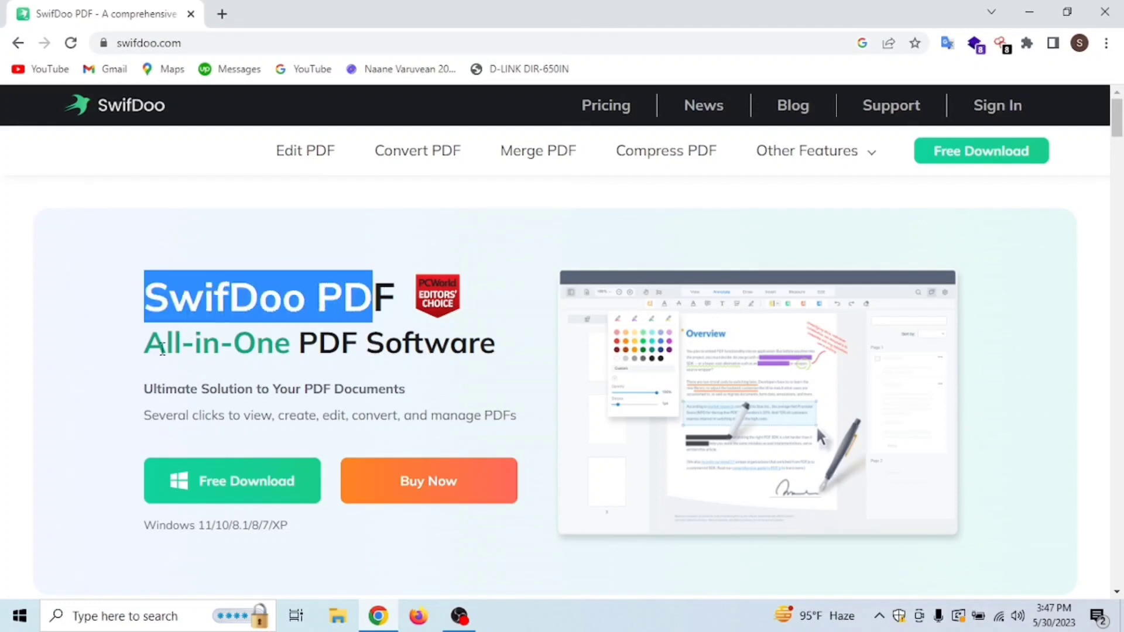
drag(144, 350, 512, 357)
scroll(512, 351, down, 1)
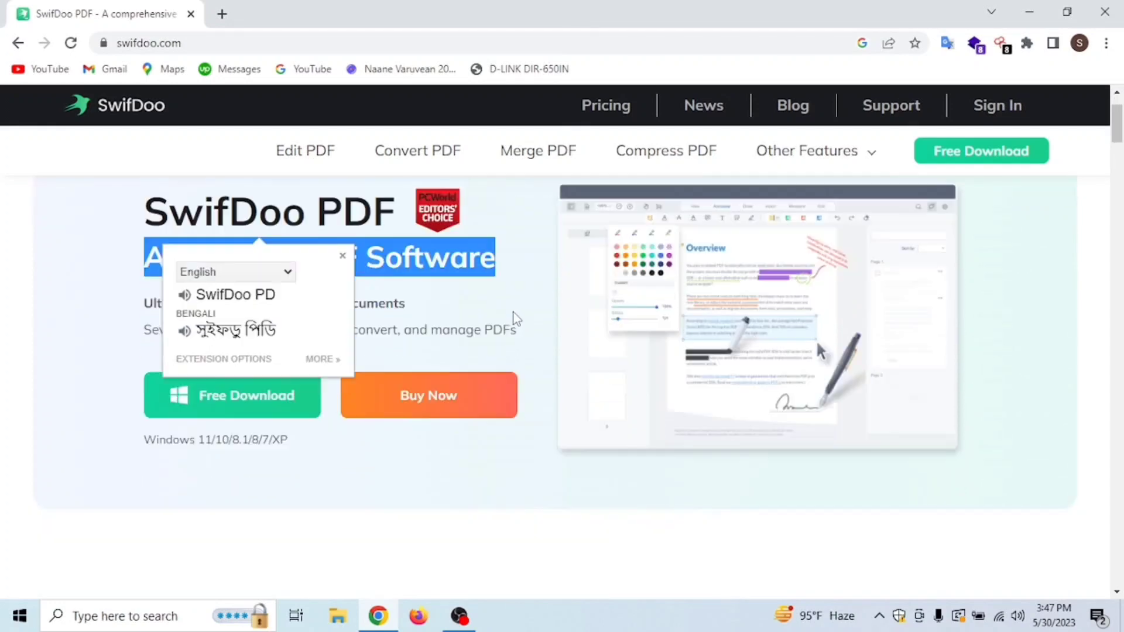
scroll(514, 319, down, 1)
click(446, 257)
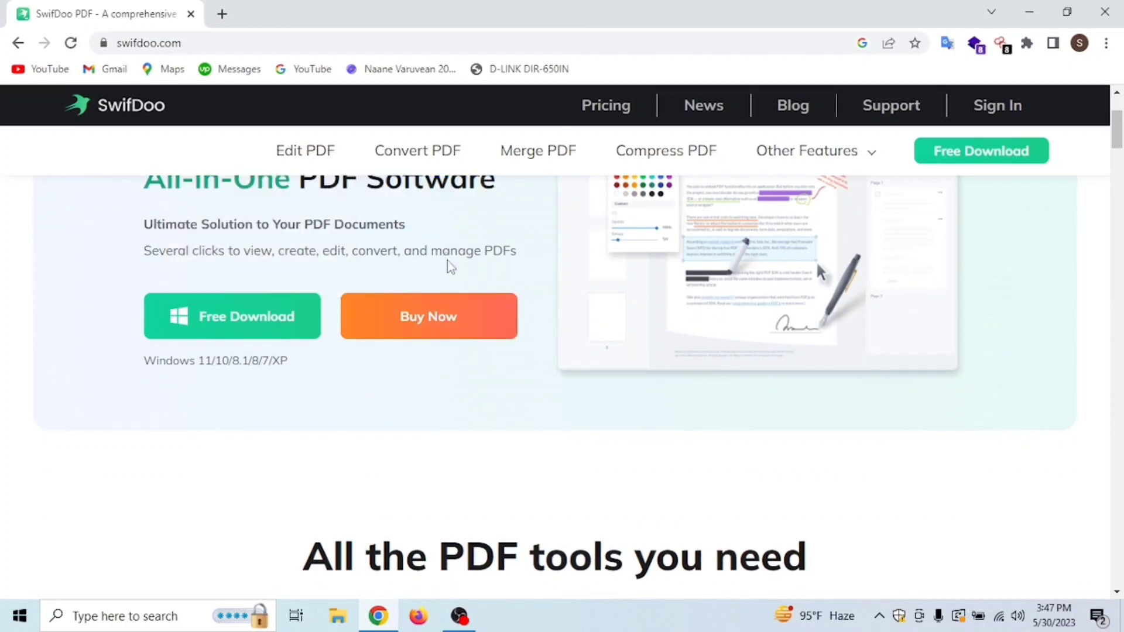
scroll(456, 258, down, 4)
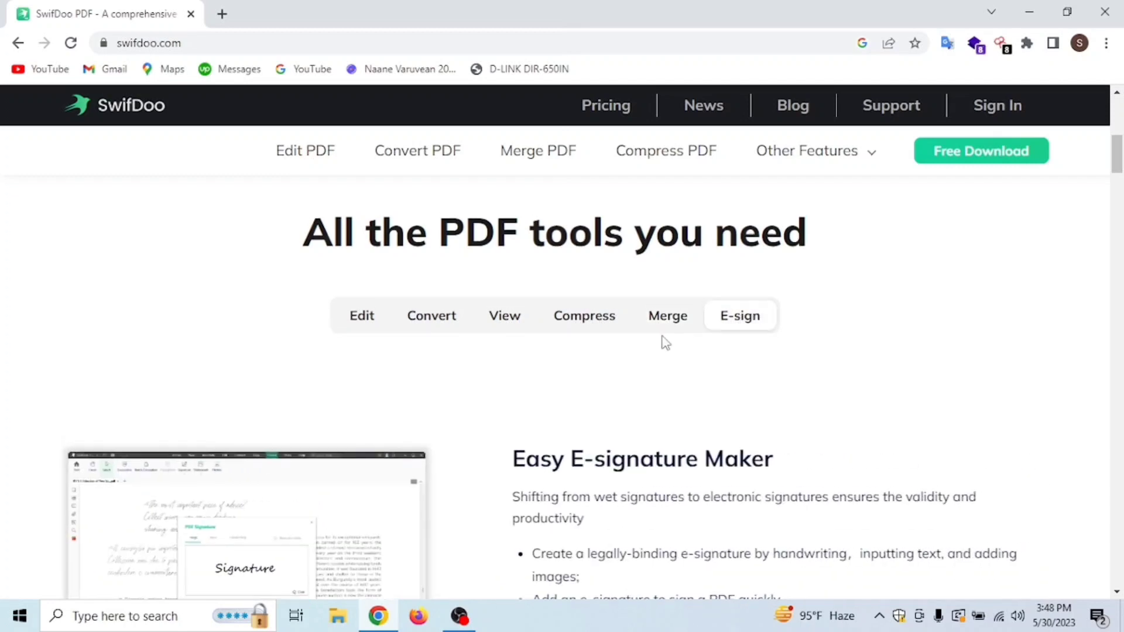
scroll(668, 346, up, 4)
scroll(672, 351, up, 3)
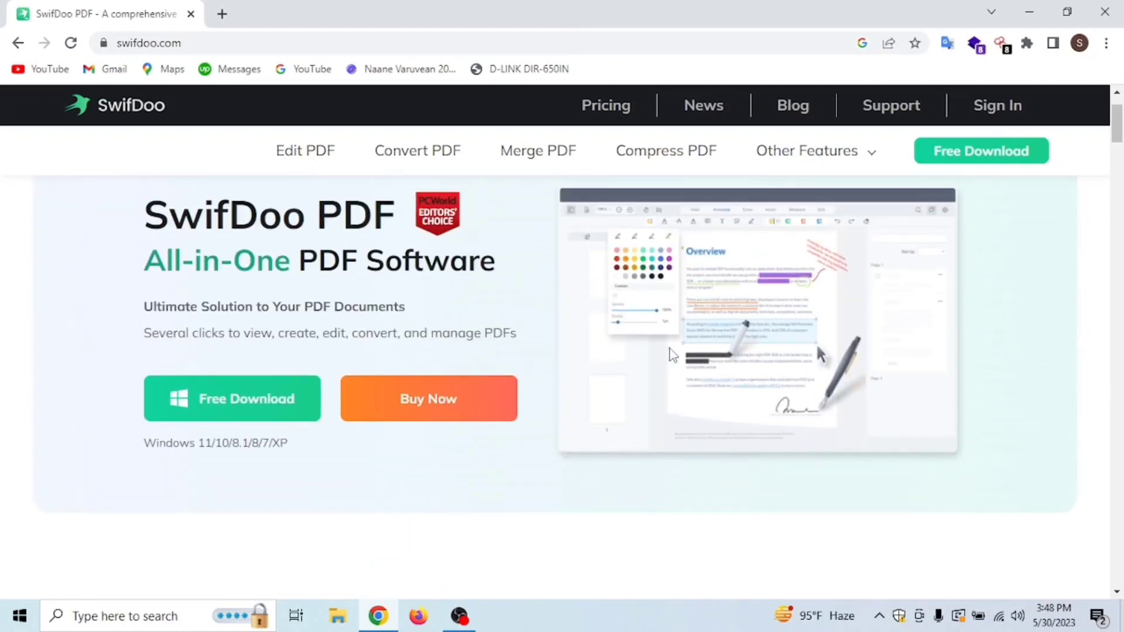
scroll(463, 326, up, 2)
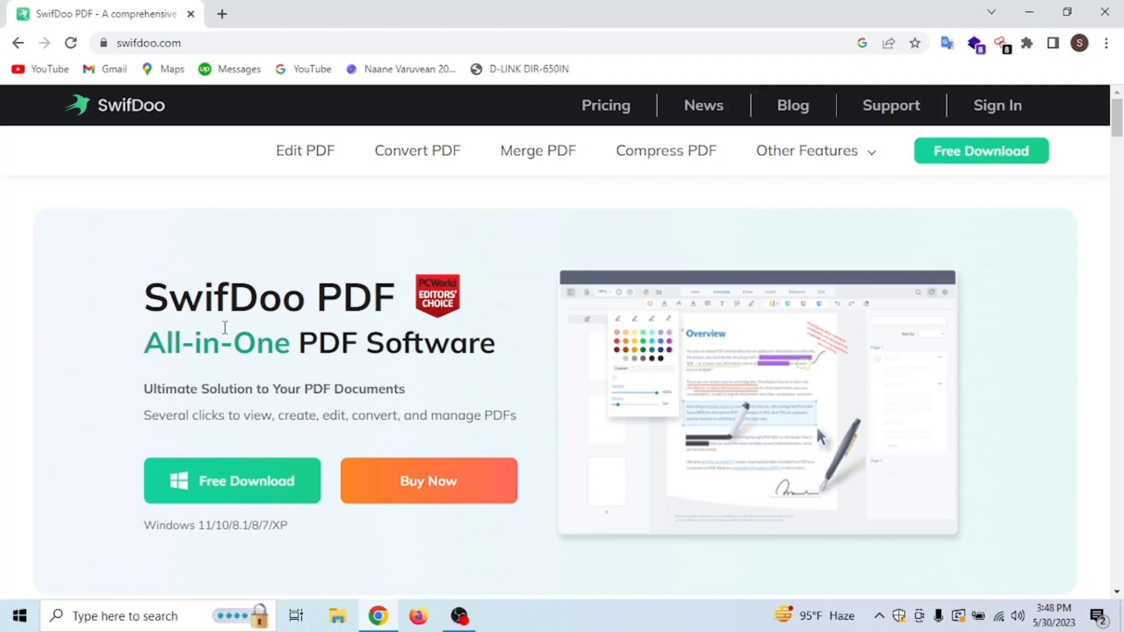
Step: Download the free Windows version of SwifDoo PDF and run the downloaded installer
drag(155, 297, 372, 341)
click(380, 286)
scroll(366, 279, down, 1)
click(318, 271)
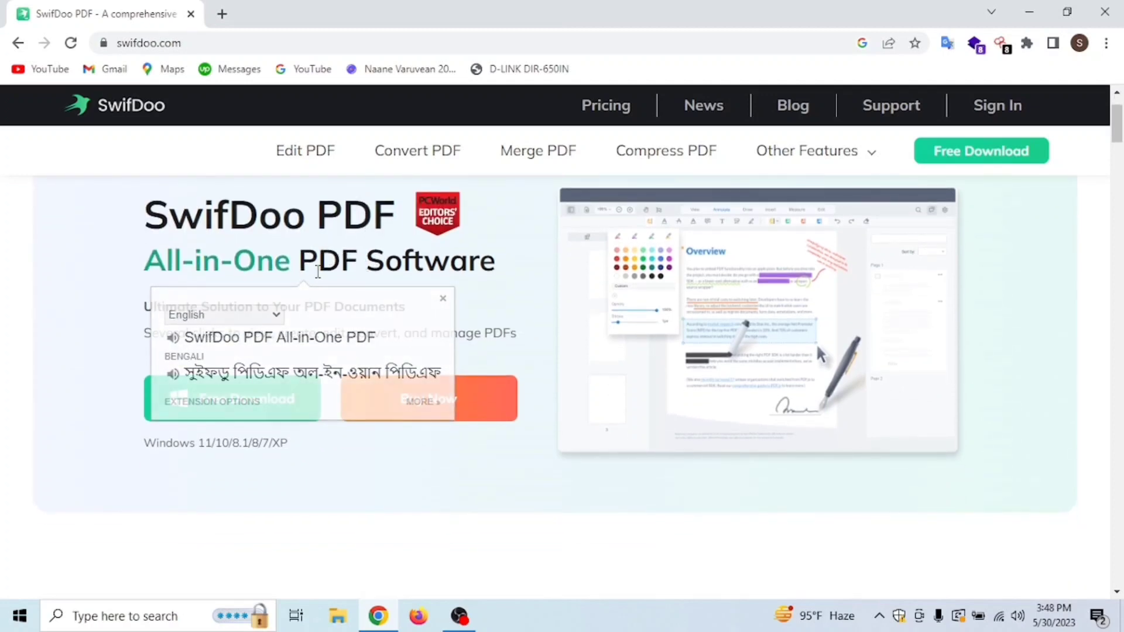
click(240, 410)
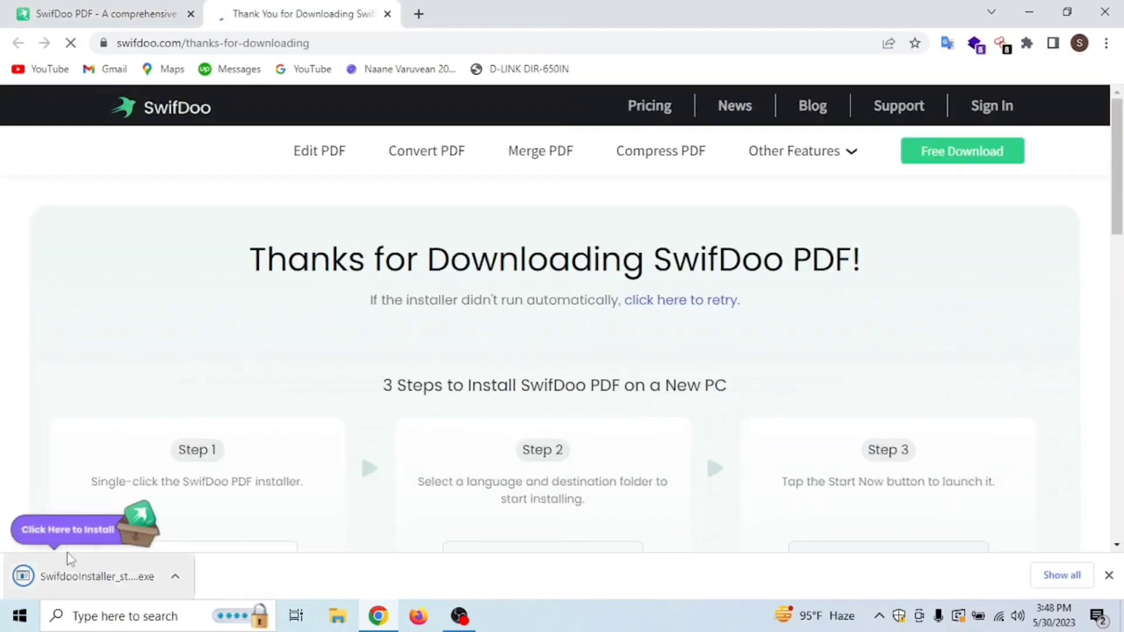
click(127, 586)
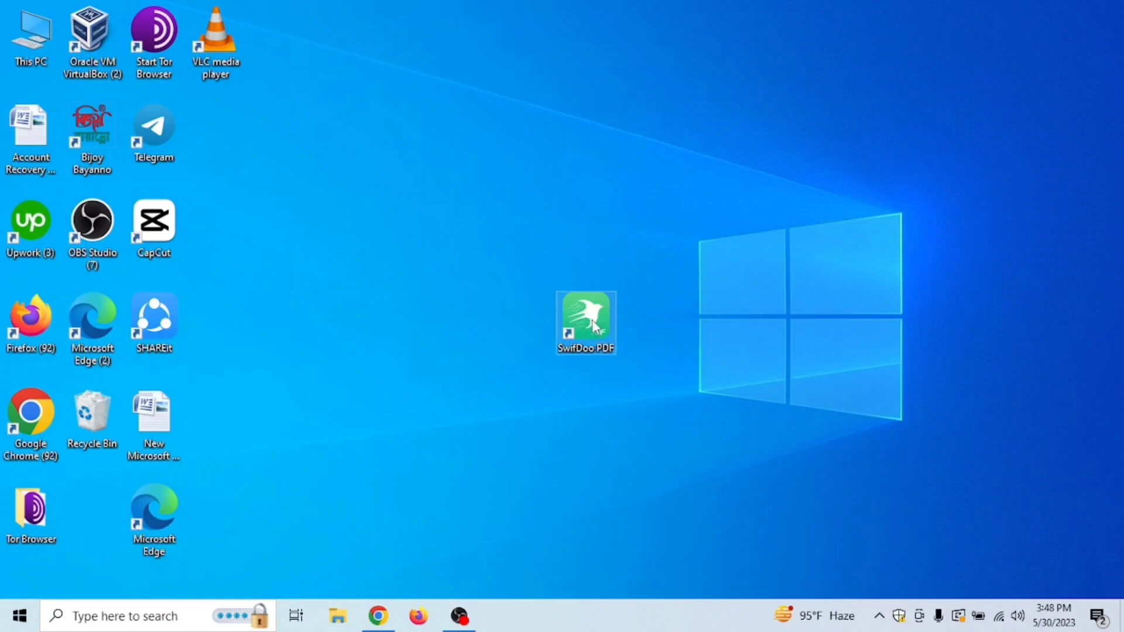
Step: Launch SwifDoo PDF from its desktop shortcut
drag(529, 290, 533, 296)
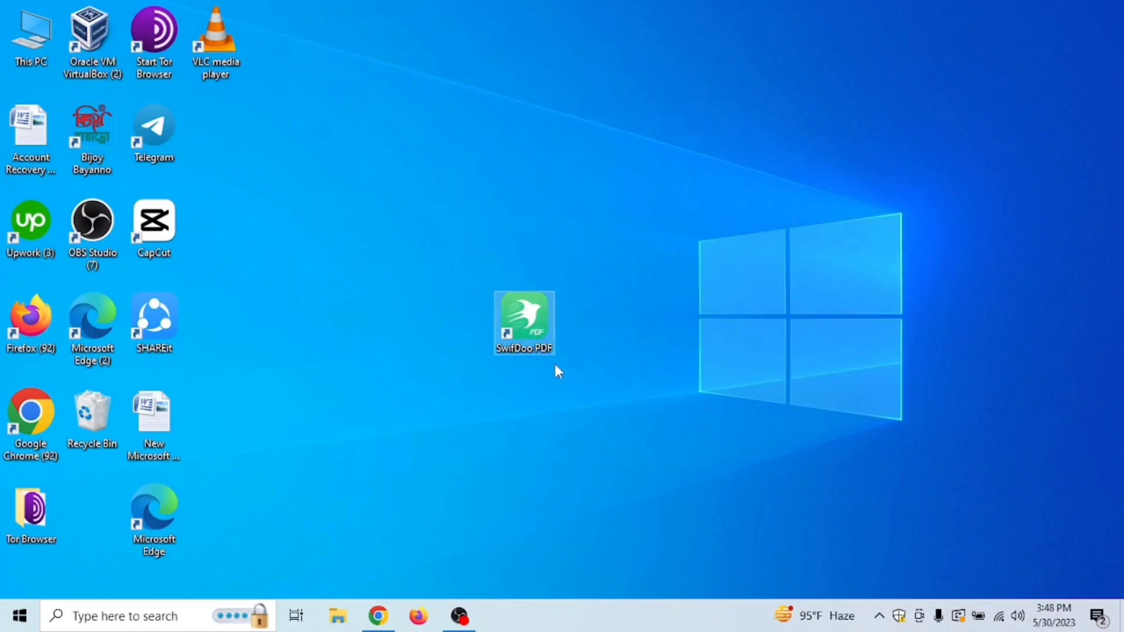
drag(556, 372, 571, 286)
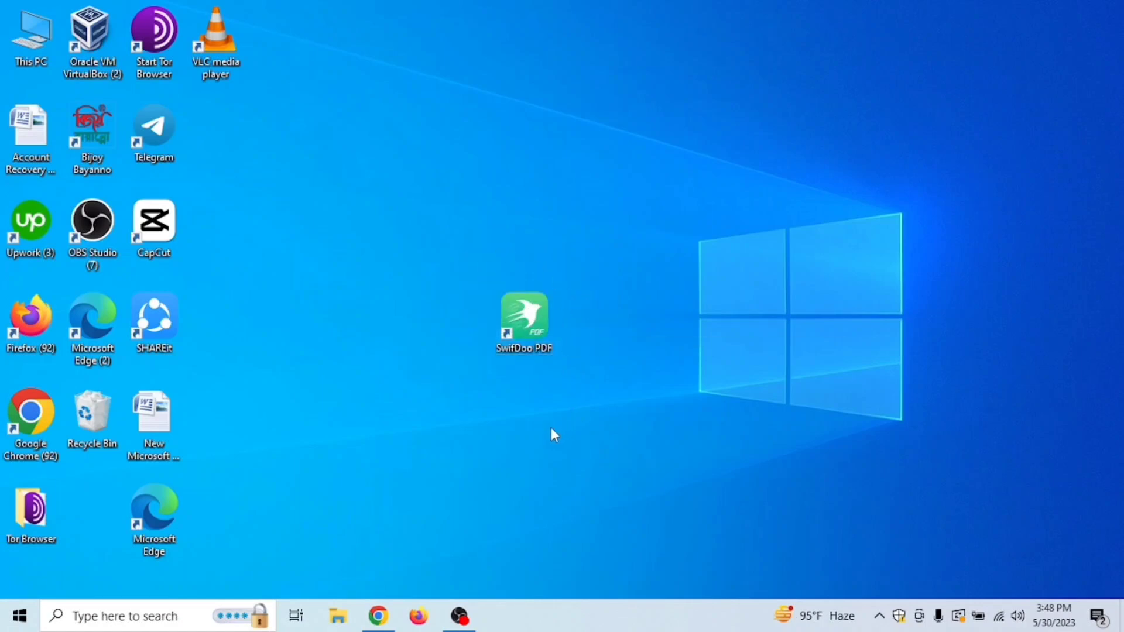
double_click(533, 310)
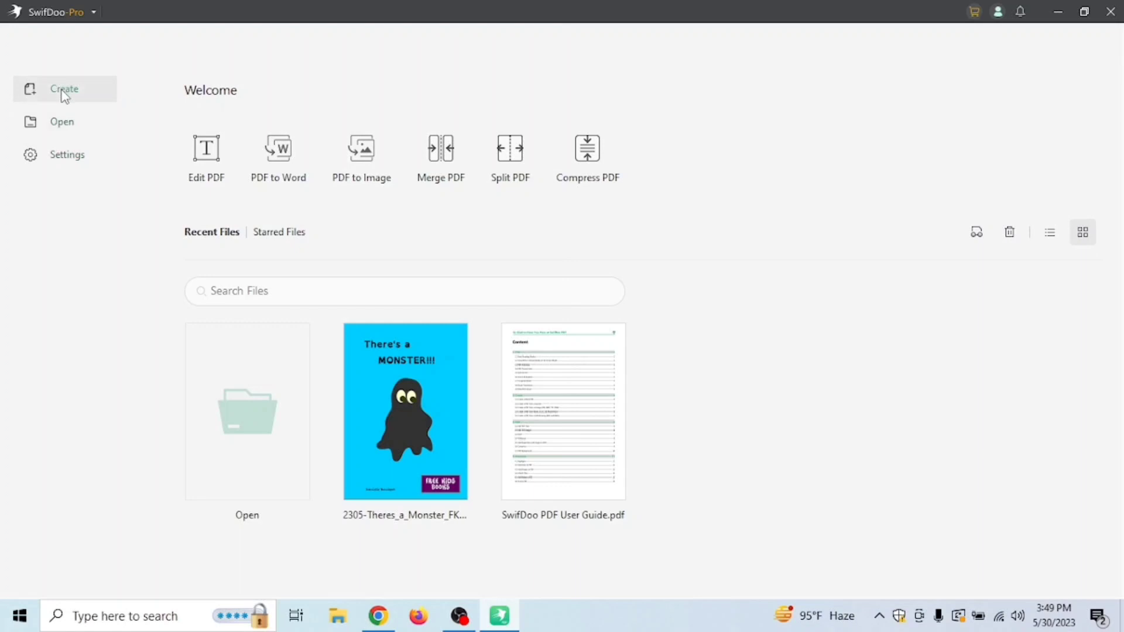
Step: Look at the file-opening dialog and the Layout settings, closing each without making changes
click(92, 129)
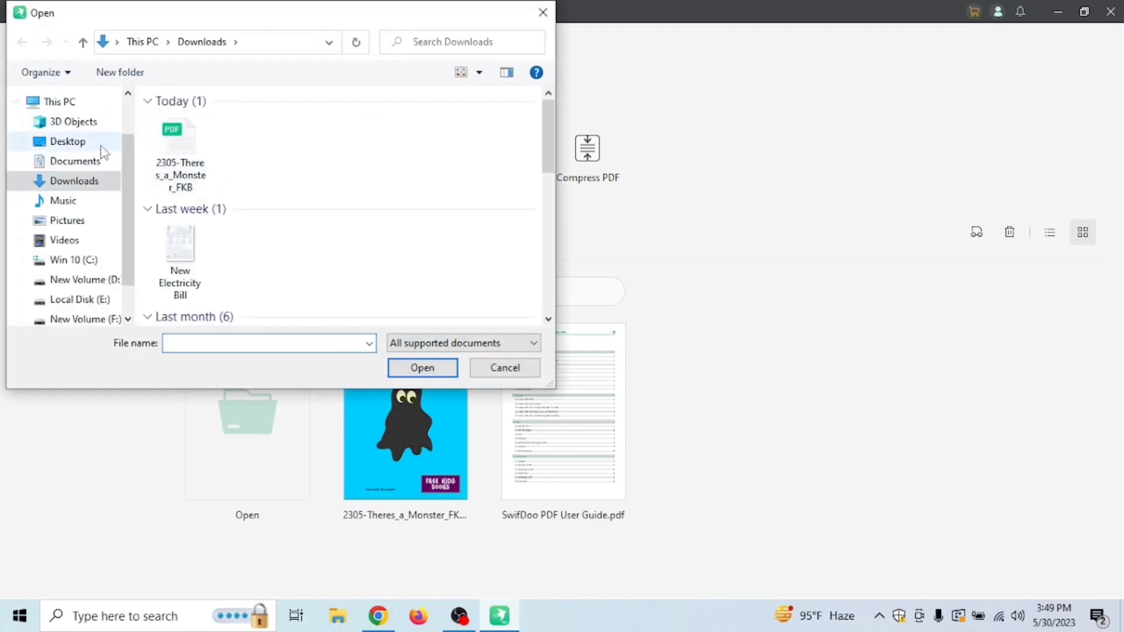
click(539, 13)
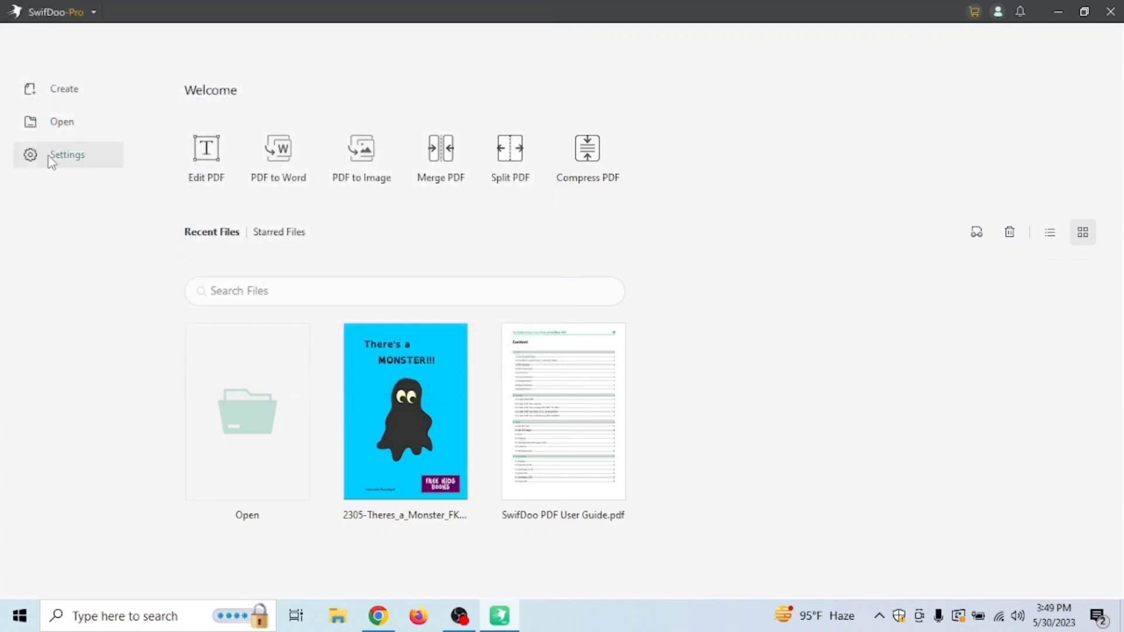
click(60, 159)
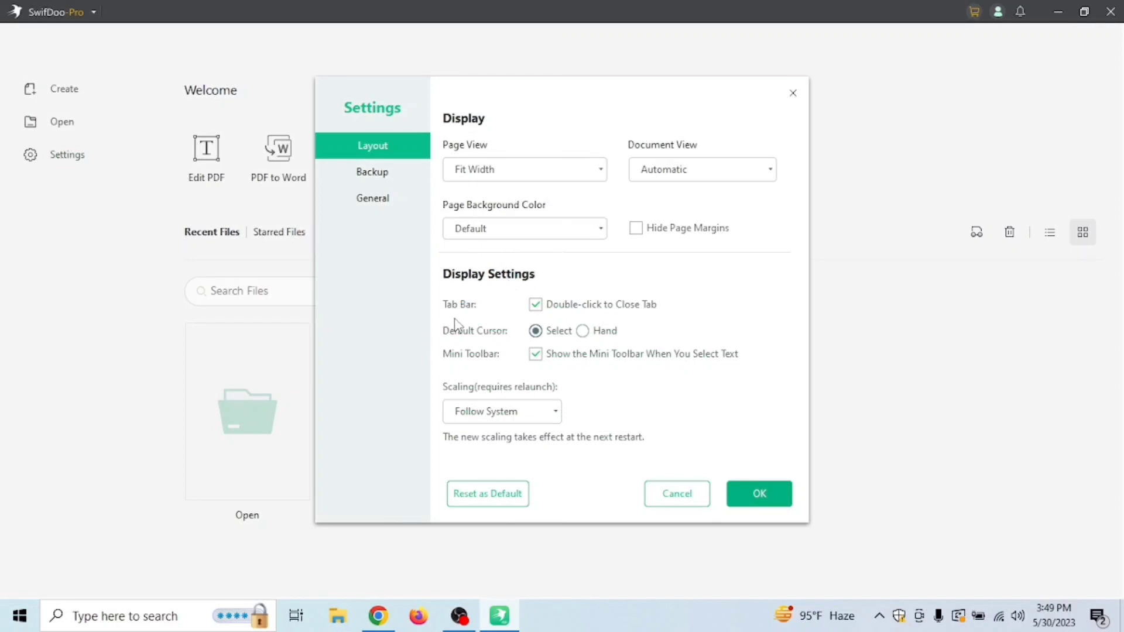
click(793, 93)
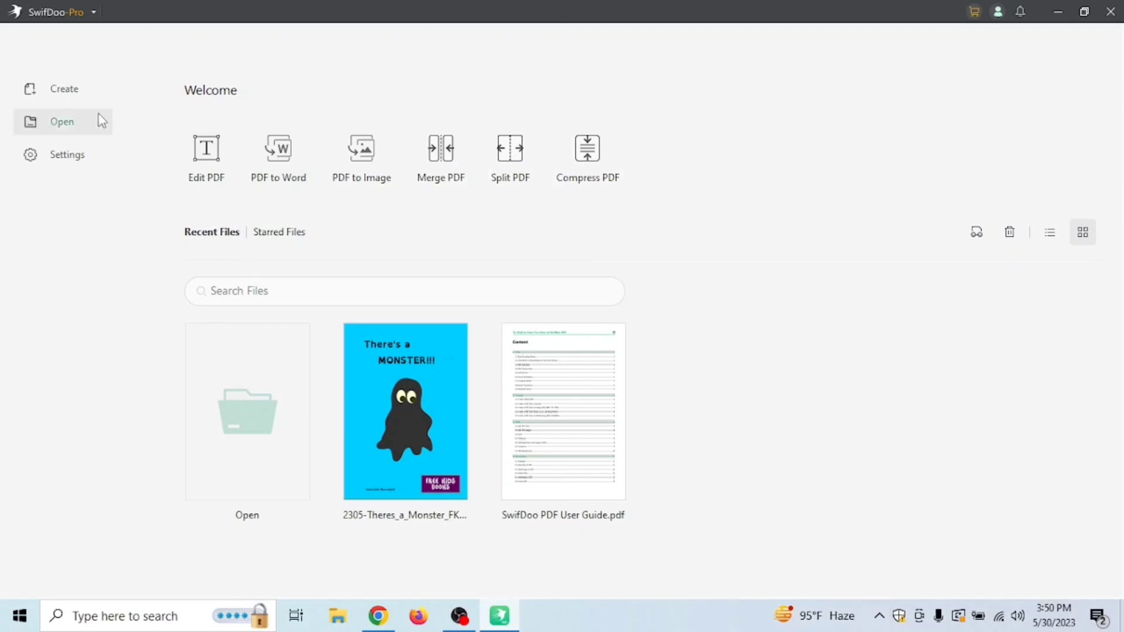
Step: Open the PDF 2305-Theres_a_Monster_FKB from the Downloads folder
click(78, 117)
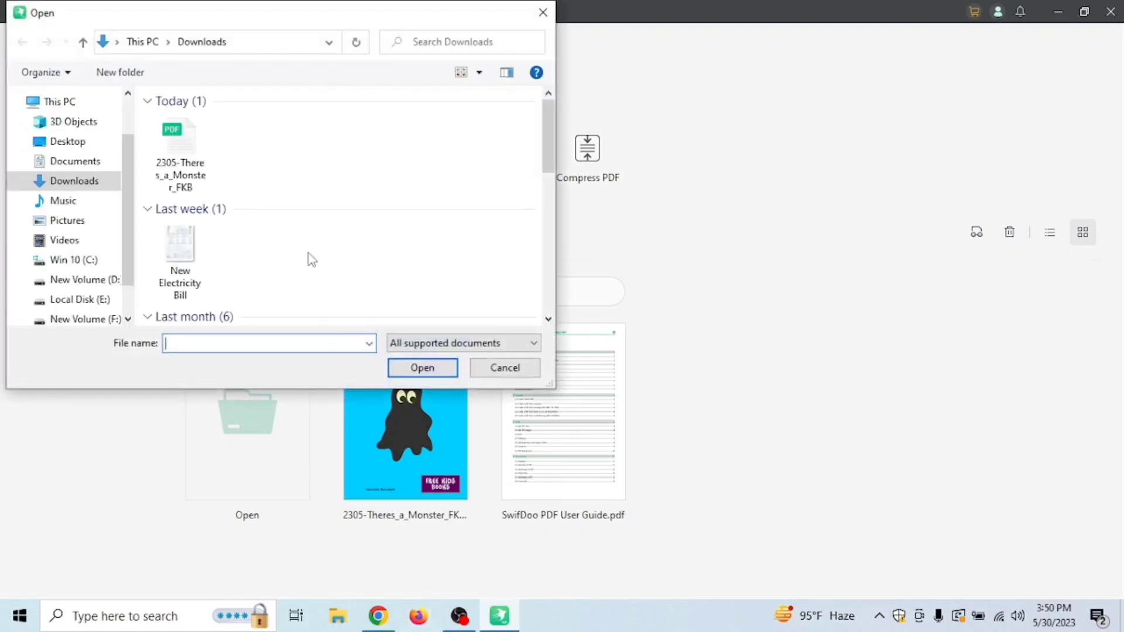
click(179, 158)
click(422, 368)
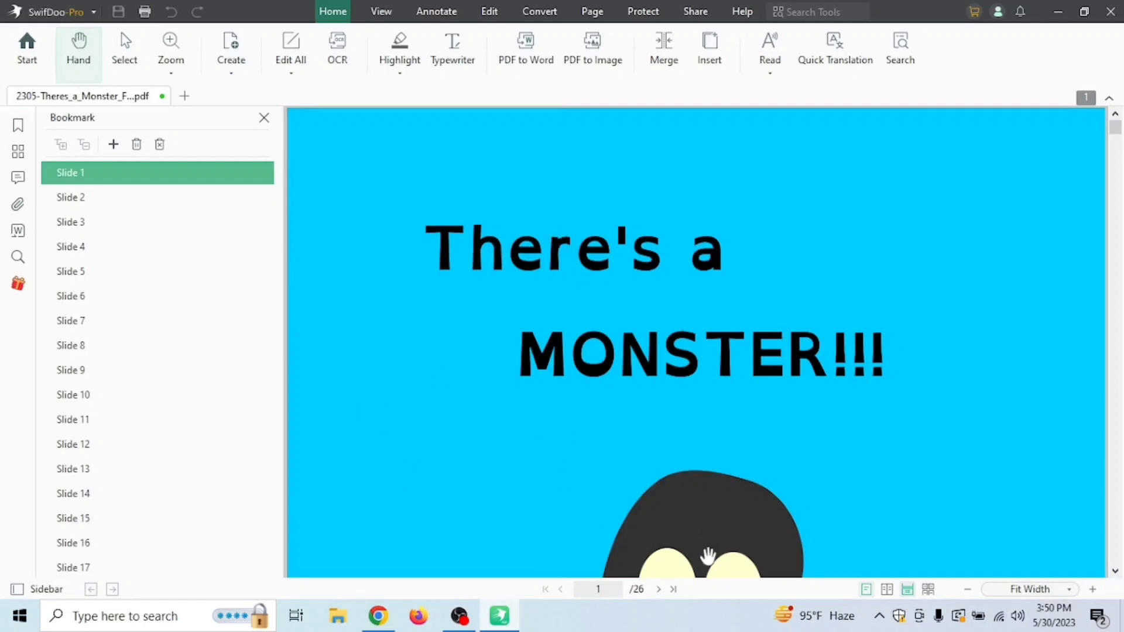
Step: Examine the pages of the opened book and its list of slide bookmarks
scroll(672, 382, down, 12)
scroll(675, 387, up, 12)
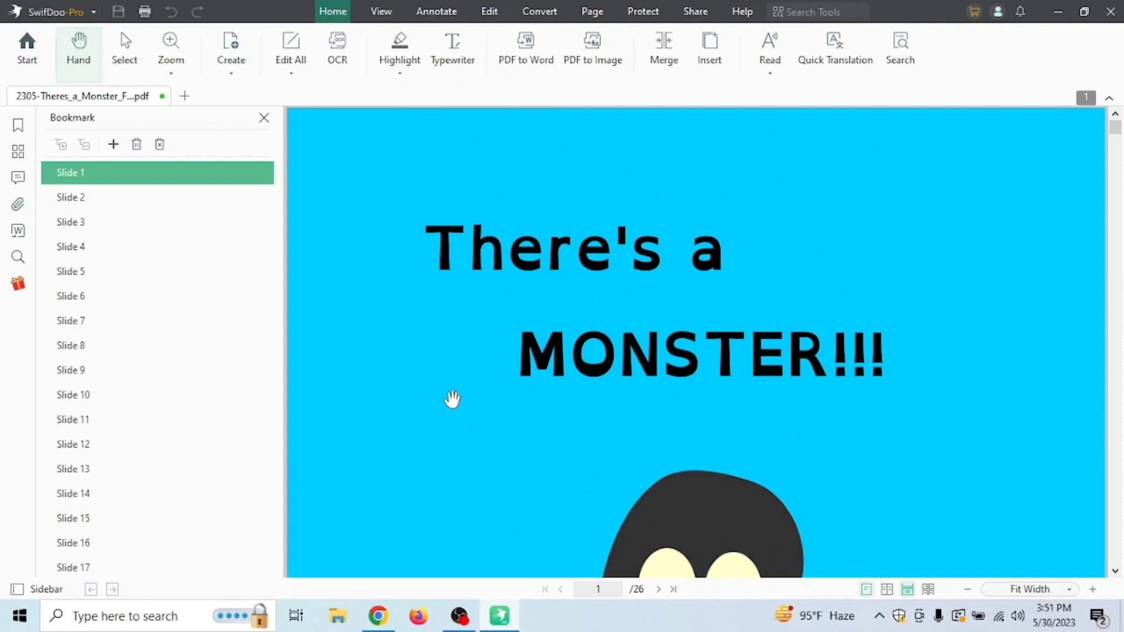
drag(456, 402, 462, 310)
scroll(454, 339, down, 7)
scroll(454, 341, up, 4)
scroll(454, 341, up, 3)
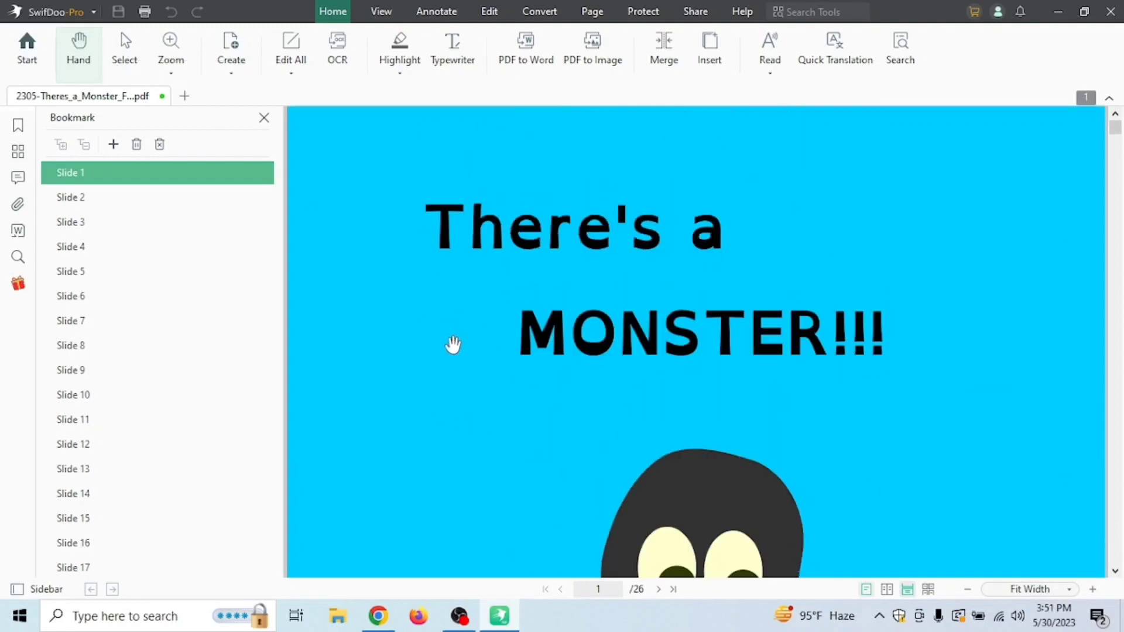
scroll(115, 244, down, 5)
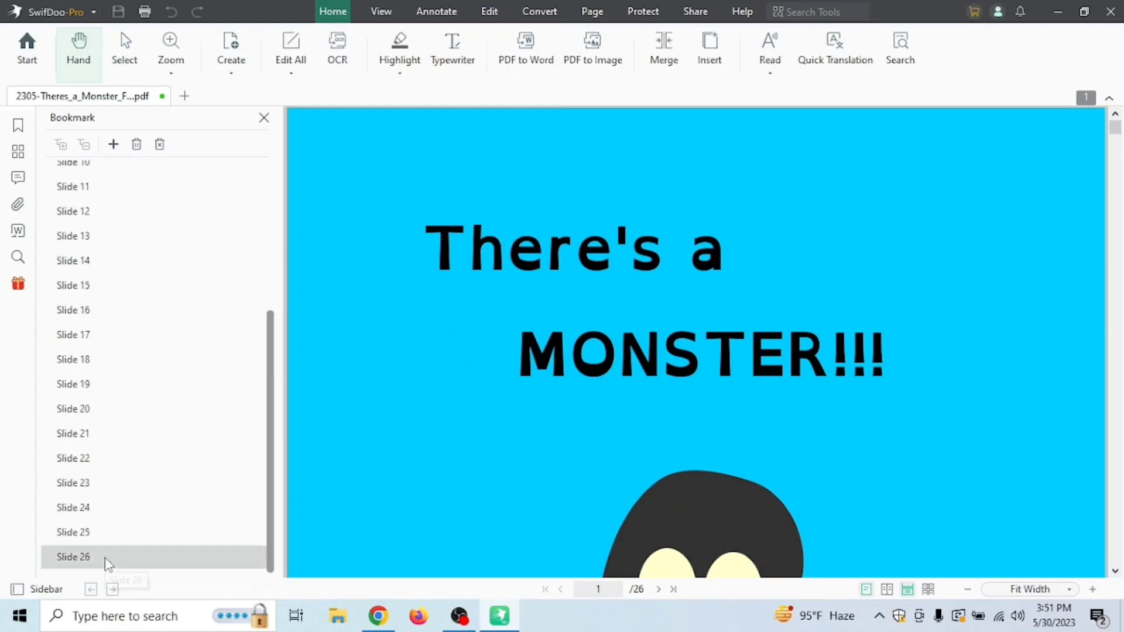
scroll(146, 485, up, 4)
scroll(131, 392, down, 5)
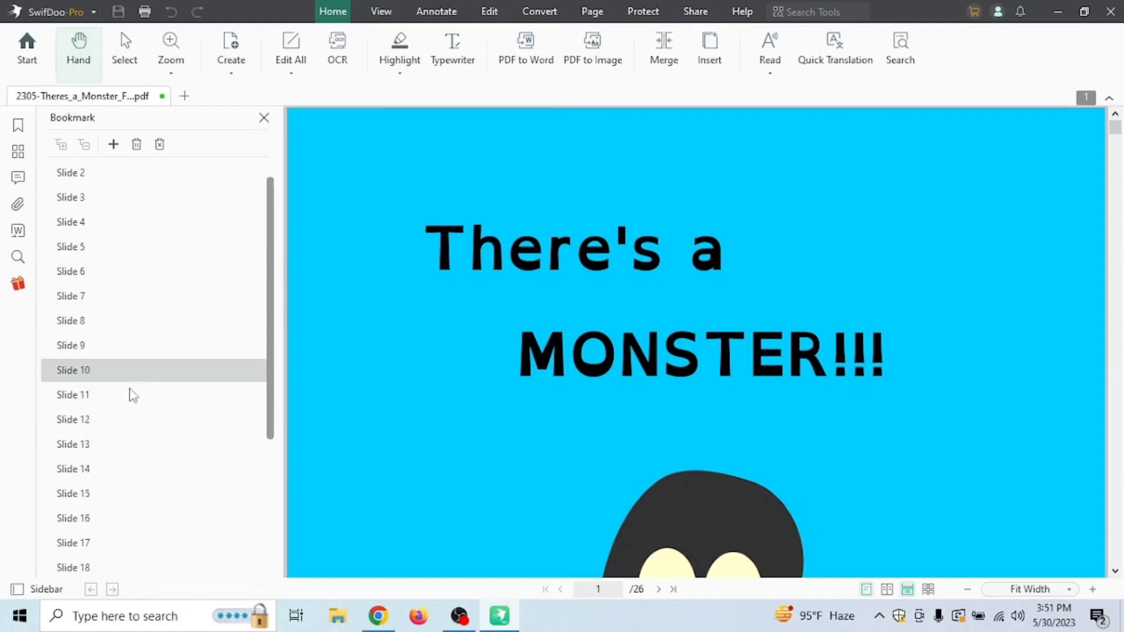
scroll(149, 410, up, 5)
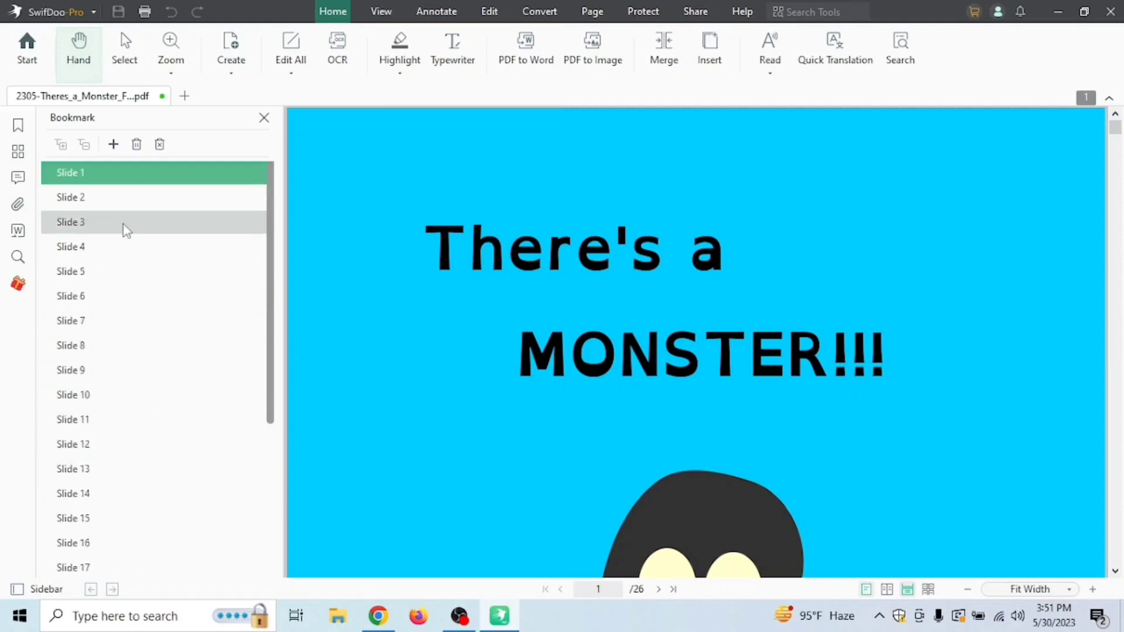
Step: Activate the Select tool and turn on Edit All for the document's content
click(122, 46)
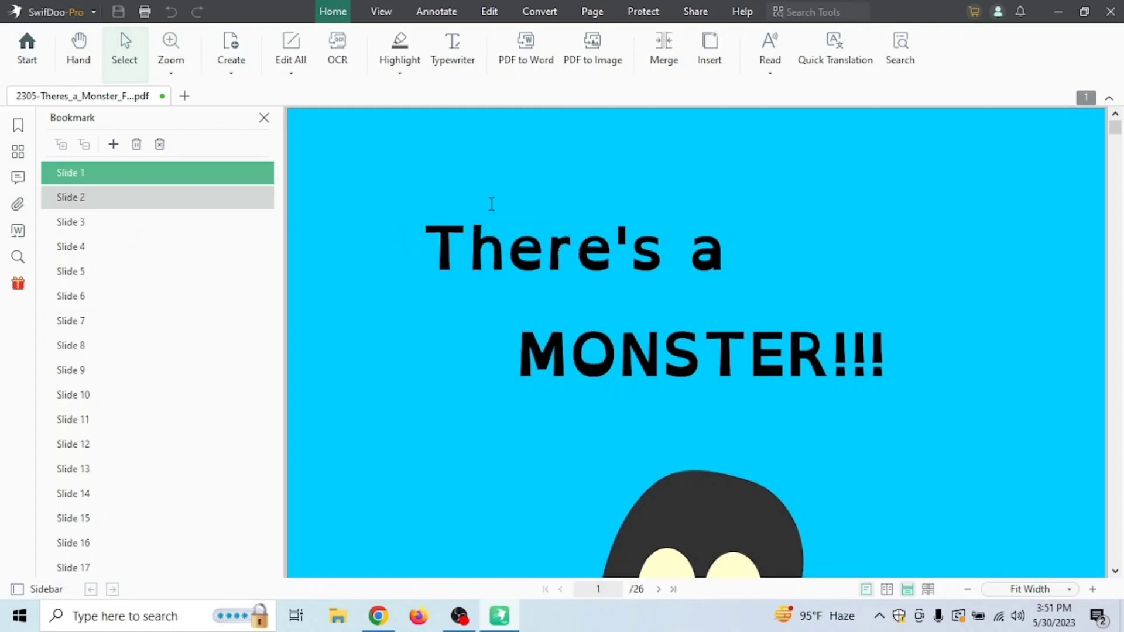
click(172, 56)
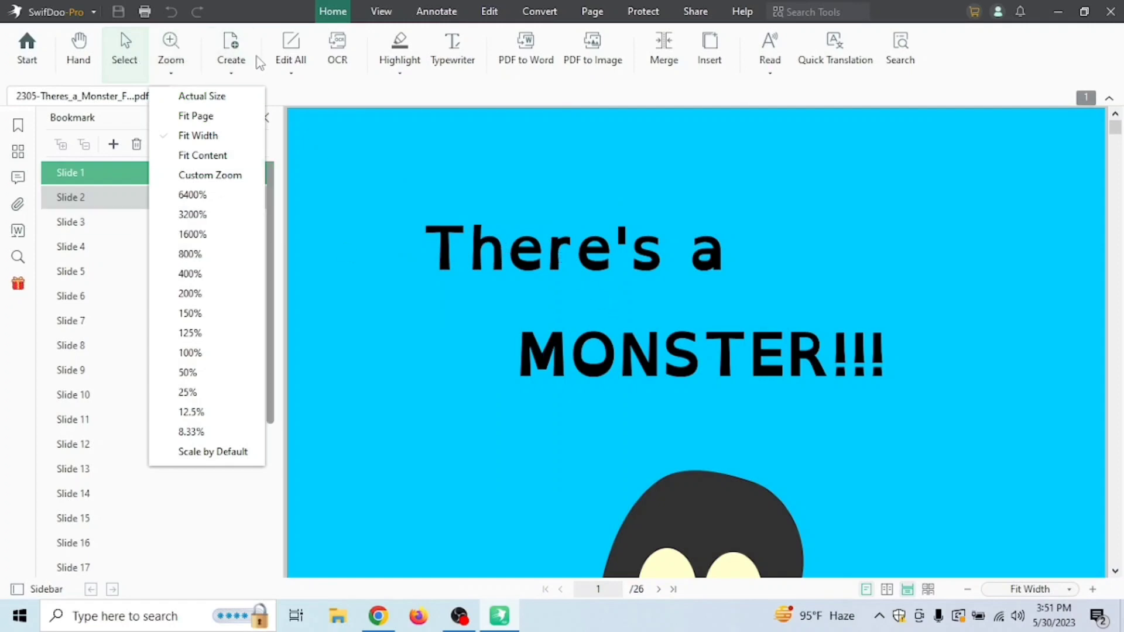
click(291, 88)
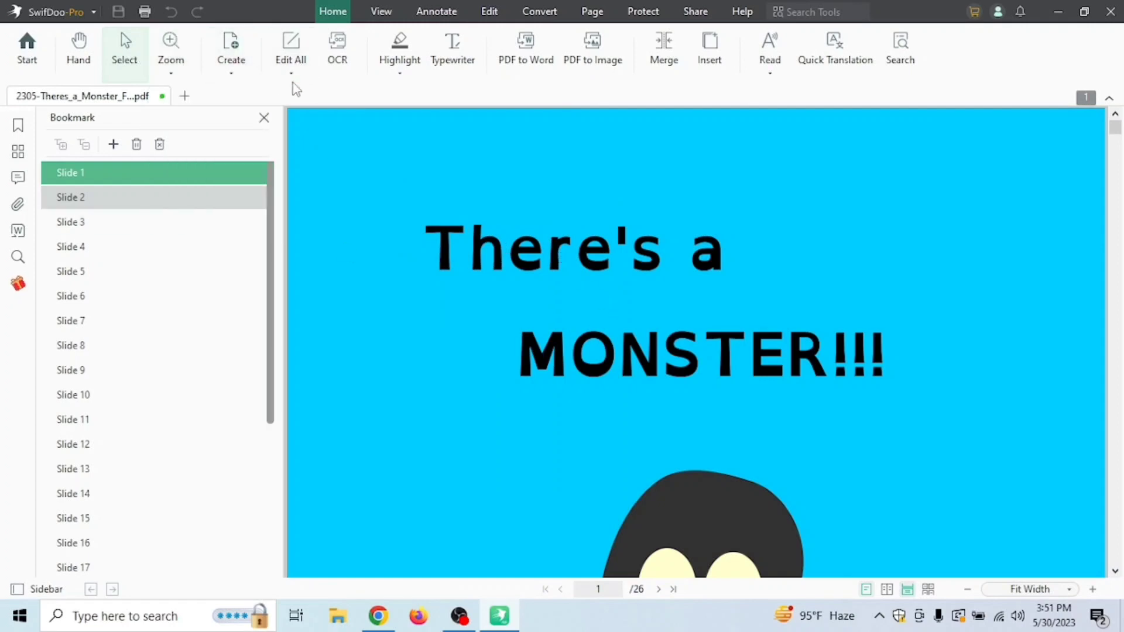
click(295, 59)
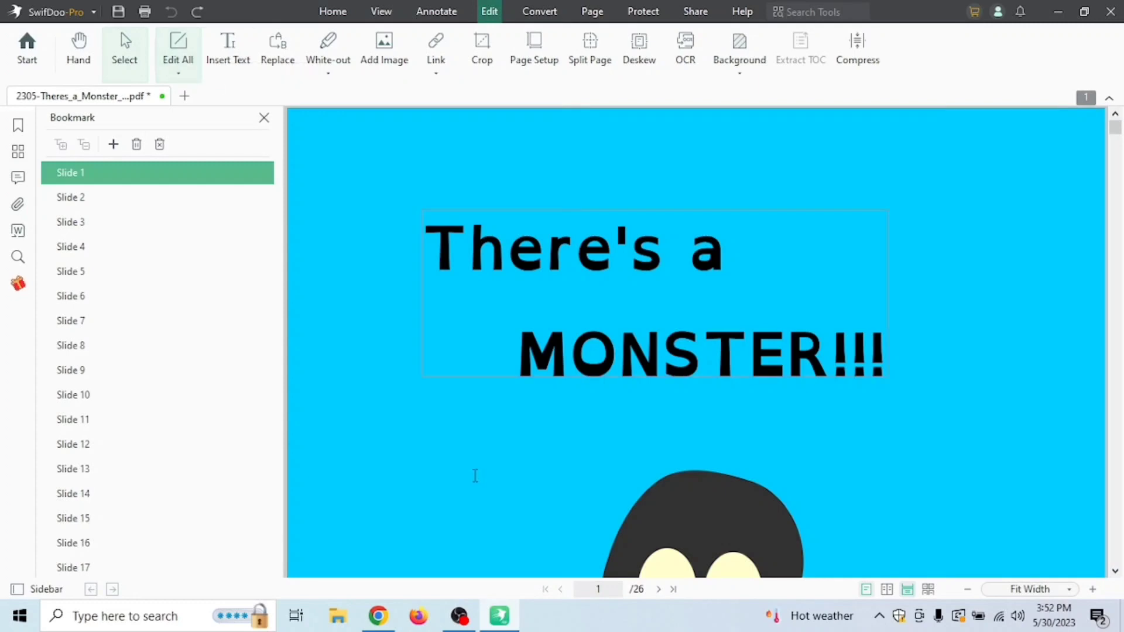
Step: Replace the word "a" in the first line of the cover title with a person's first name
drag(469, 243, 576, 248)
click(574, 248)
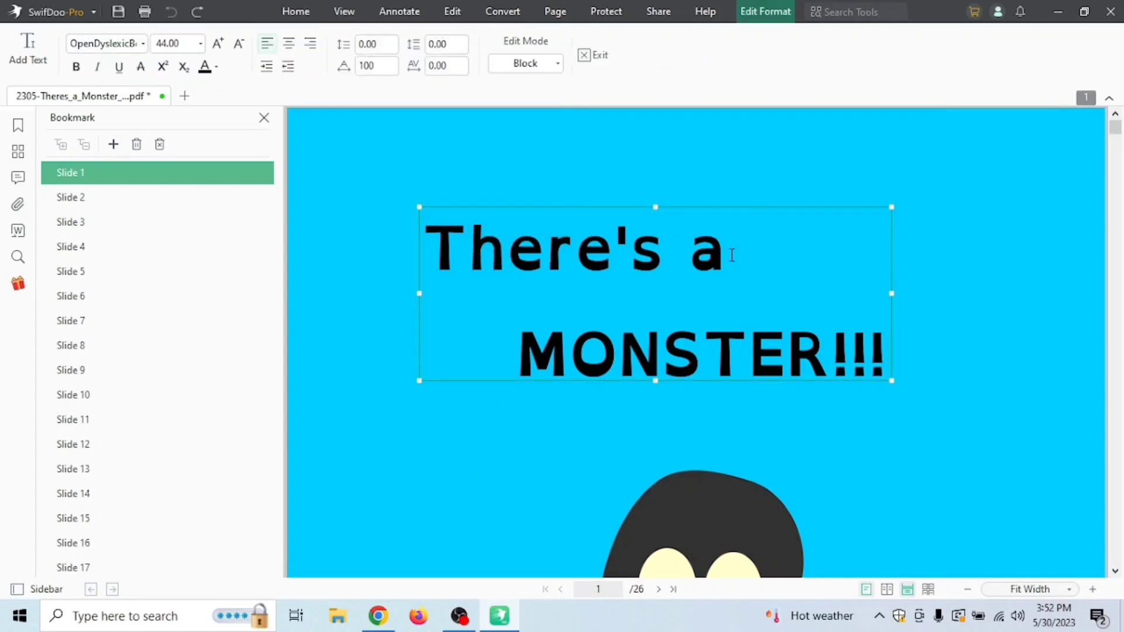
key(BackSpace)
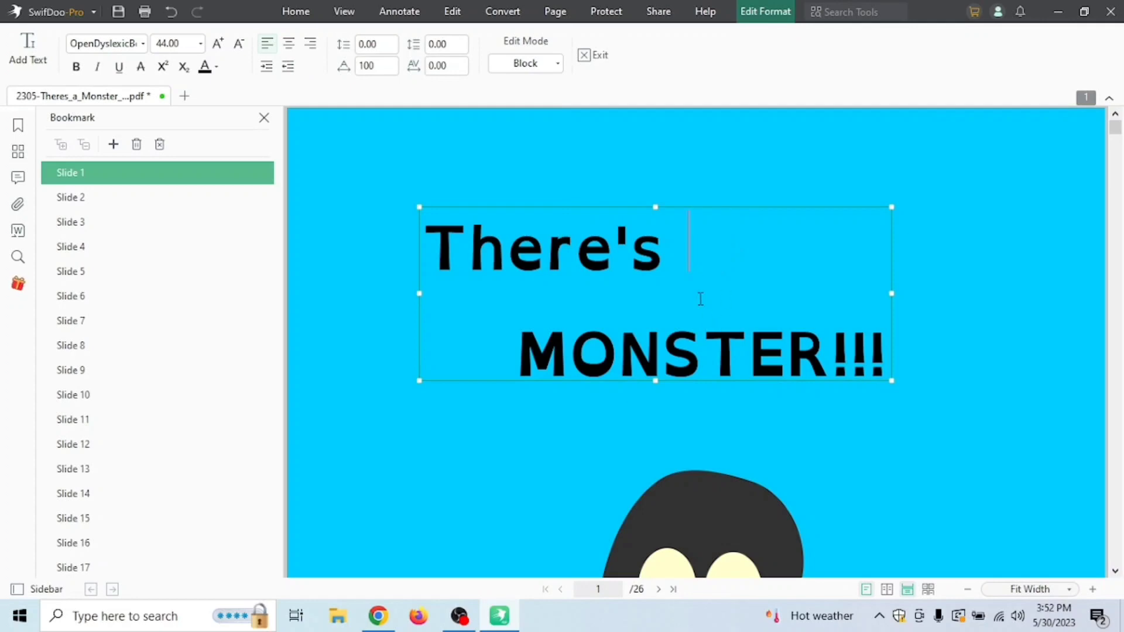
text(DI)
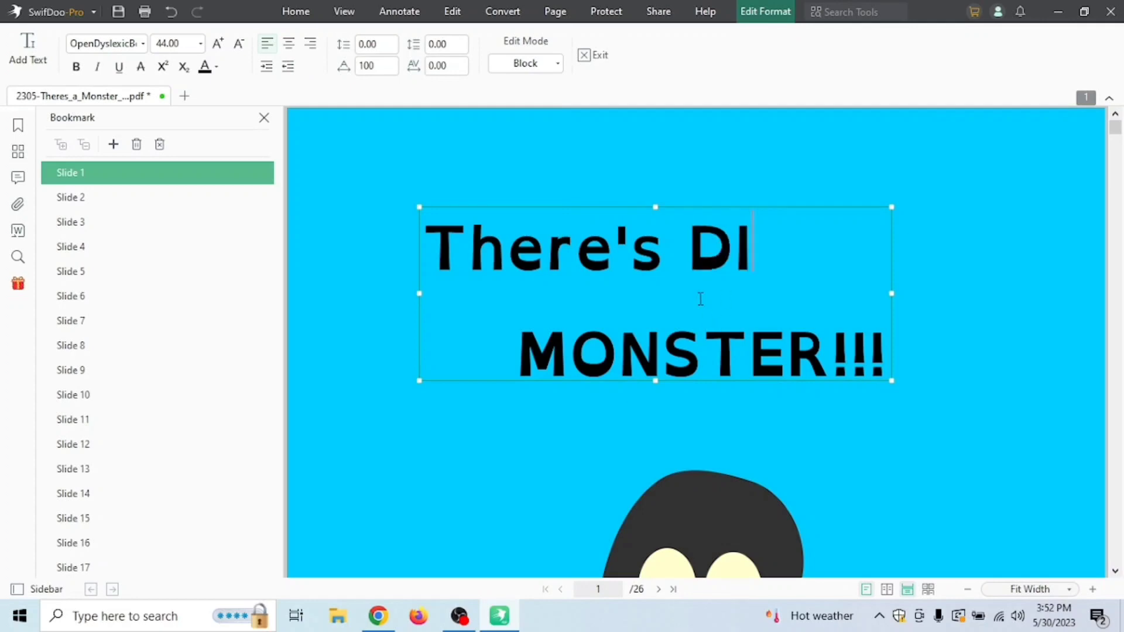
key(BackSpace)
text(idar)
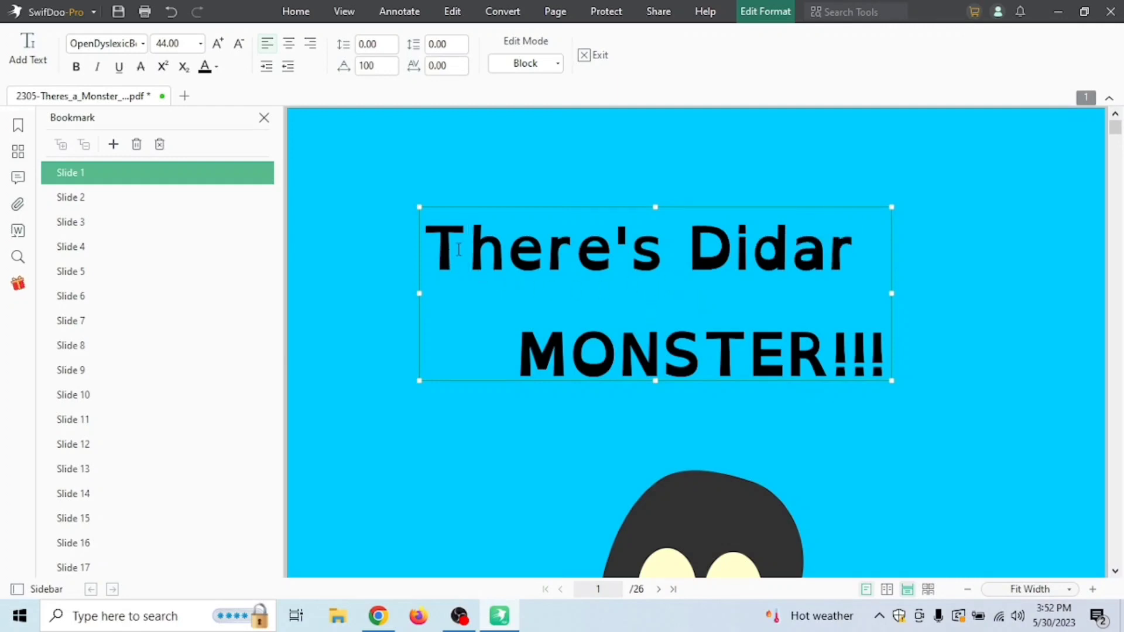
Step: Delete the first name after "There's" in the cover title
drag(535, 245, 571, 252)
click(592, 264)
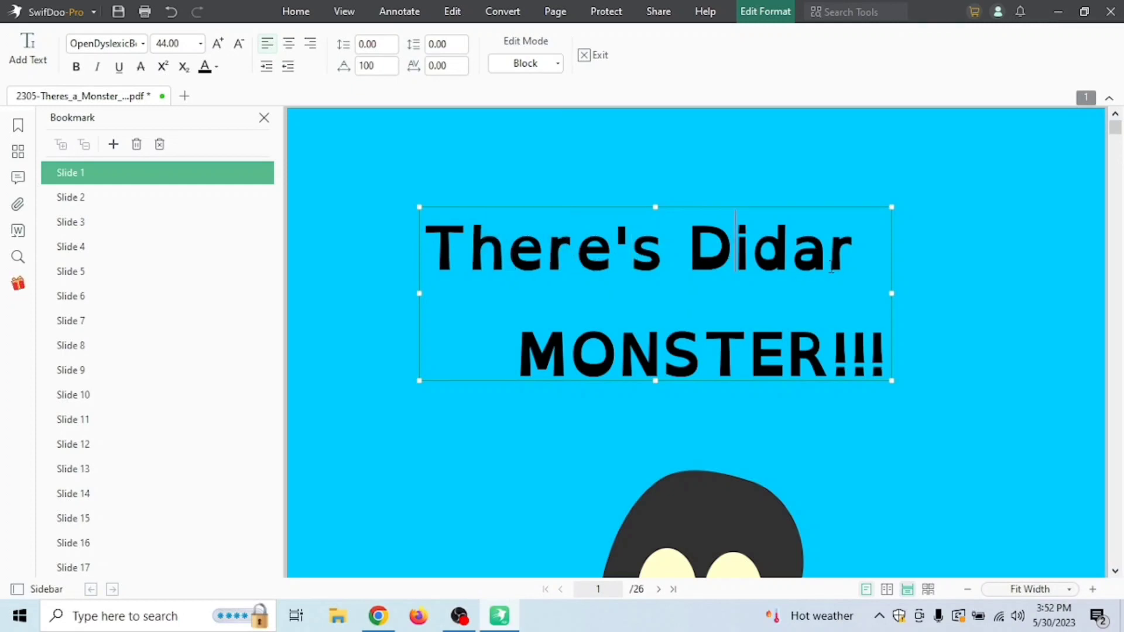
double_click(703, 252)
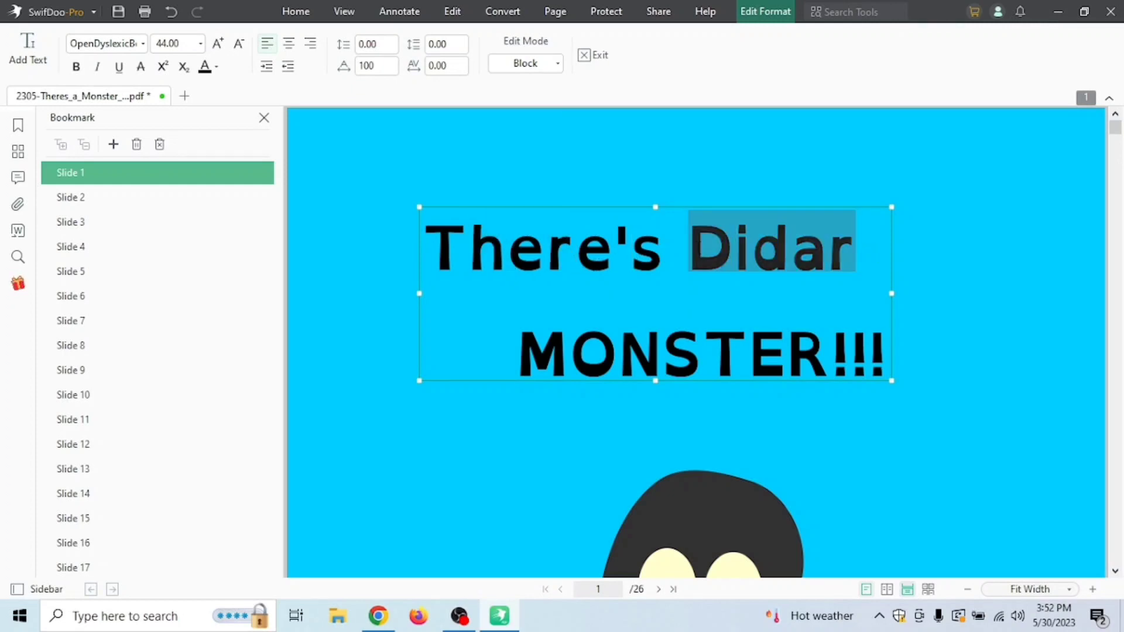
click(736, 249)
drag(701, 246, 731, 245)
click(675, 248)
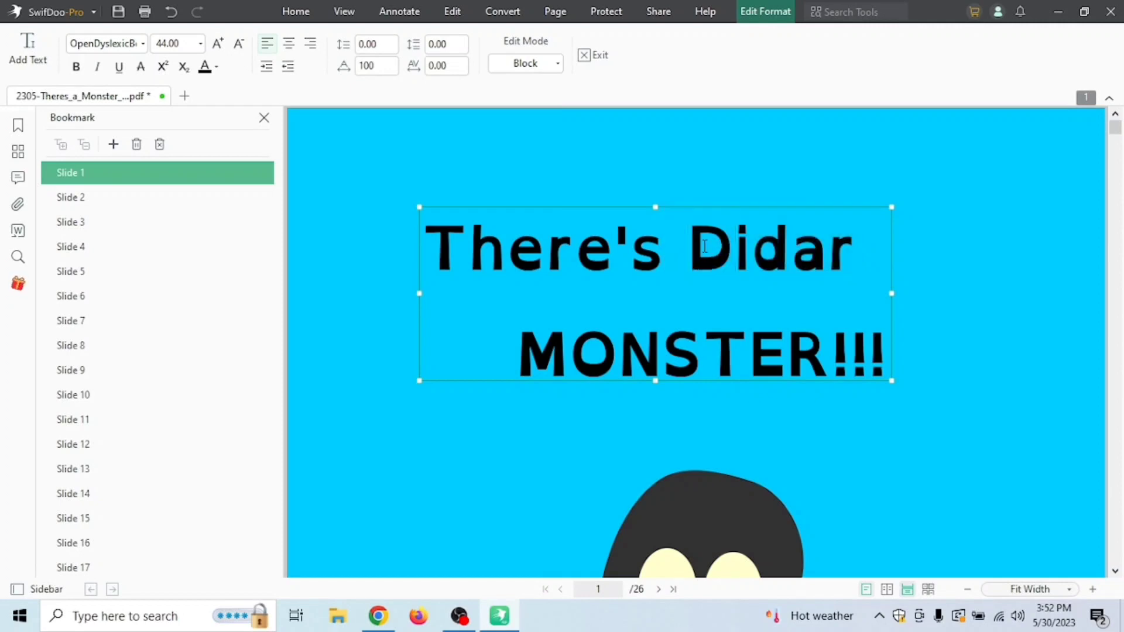
shift+click(792, 253)
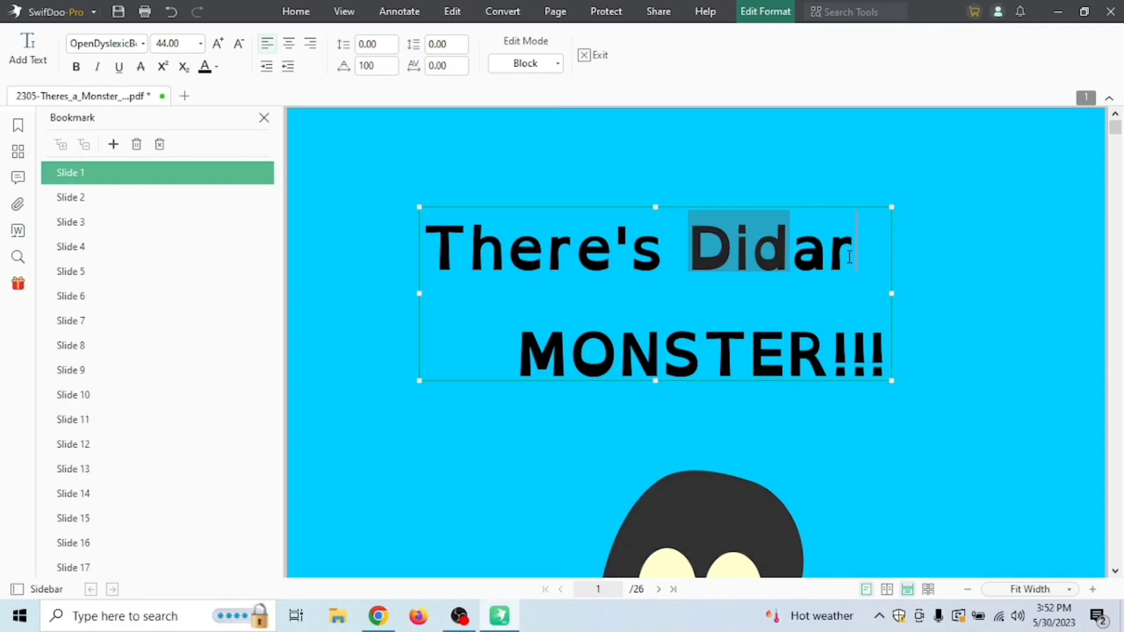
click(849, 258)
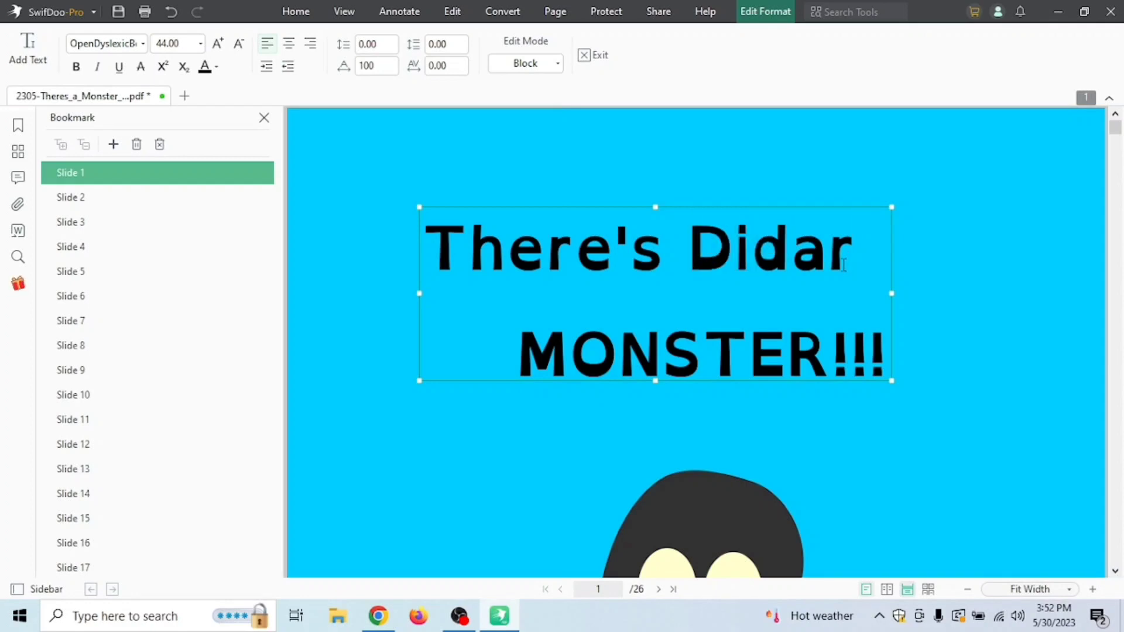
key(BackSpace)
key(BackSpace)
key(BackSpace)
key(BackSpace)
key(BackSpace)
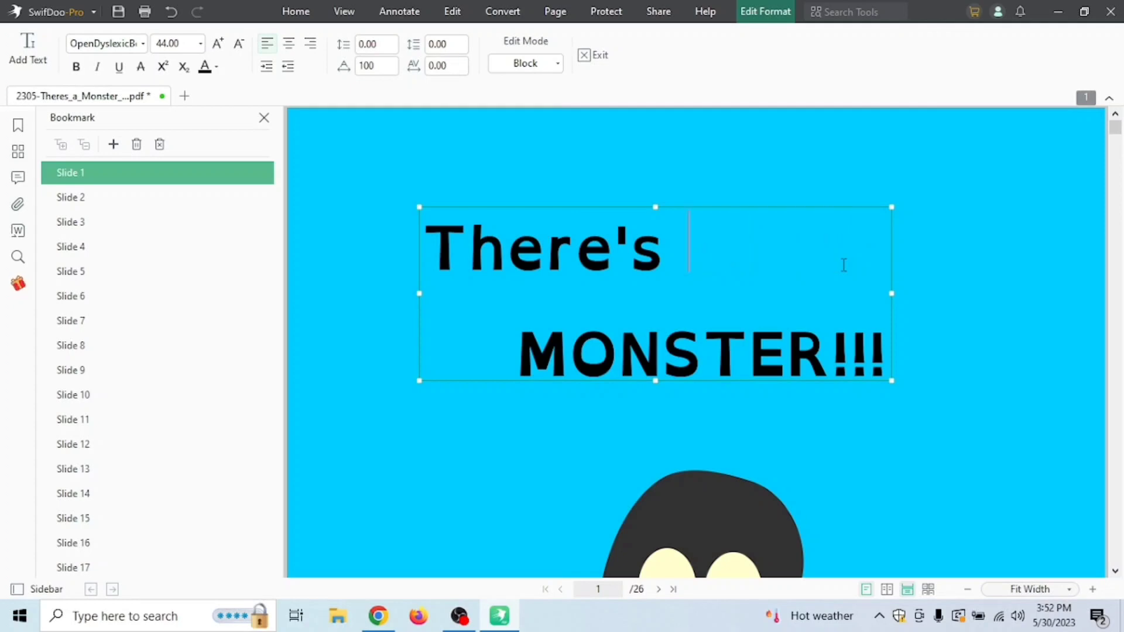
Step: Try retyping the first name in lowercase after "There's", remove it, and try the letter "a" instead
text(didar)
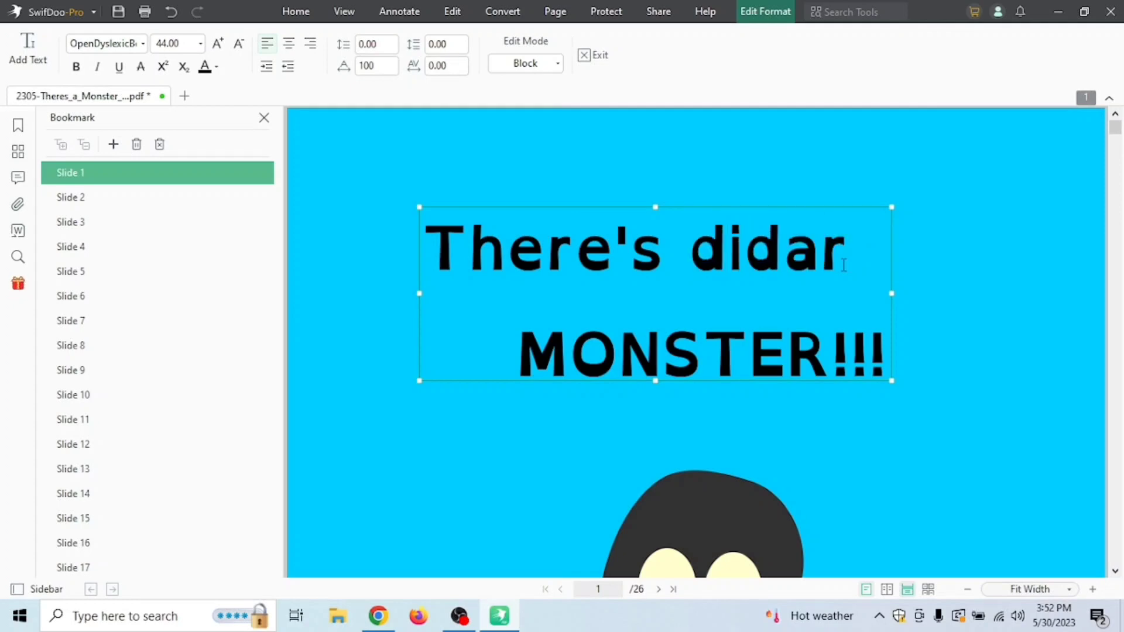
key(BackSpace)
key(BackSpace)
key(BackSpace)
key(BackSpace)
key(BackSpace)
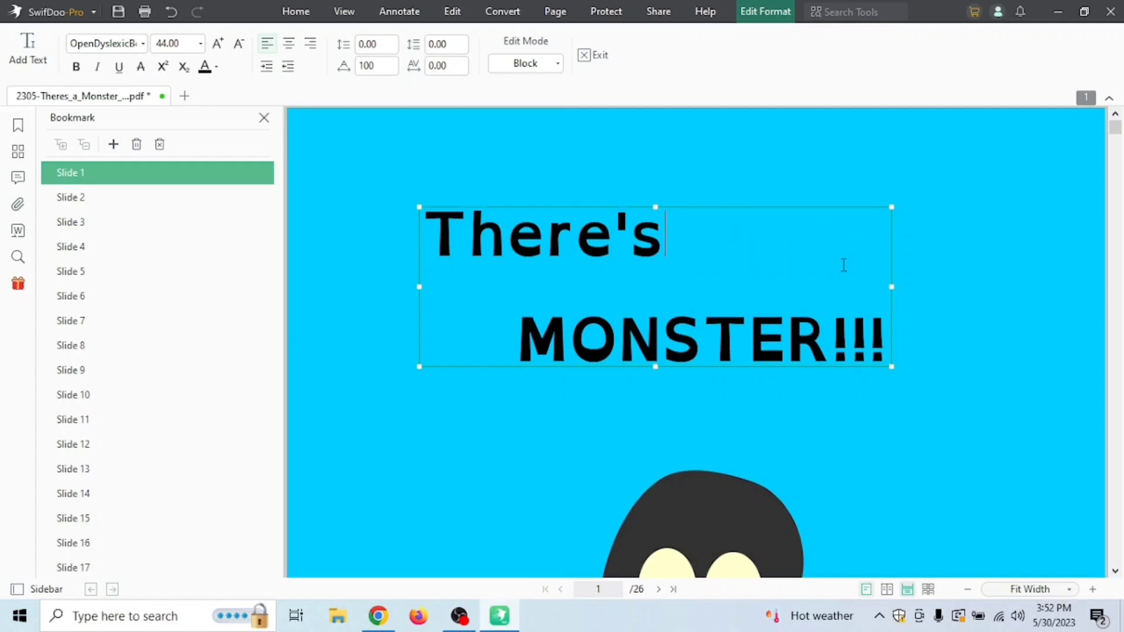
text(a)
key(BackSpace)
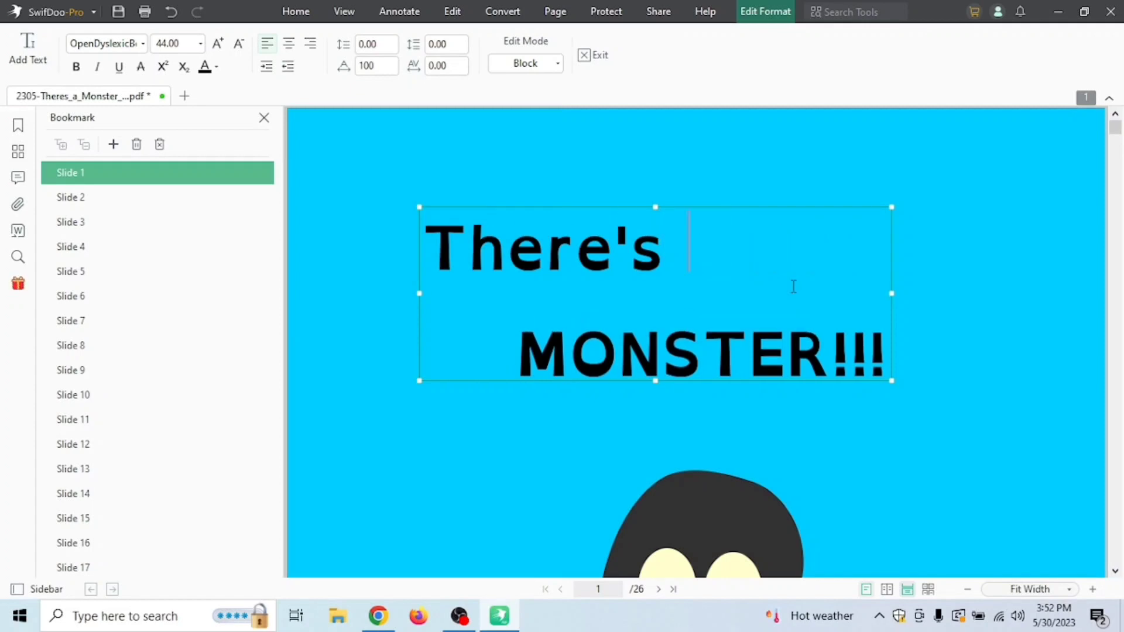
click(615, 244)
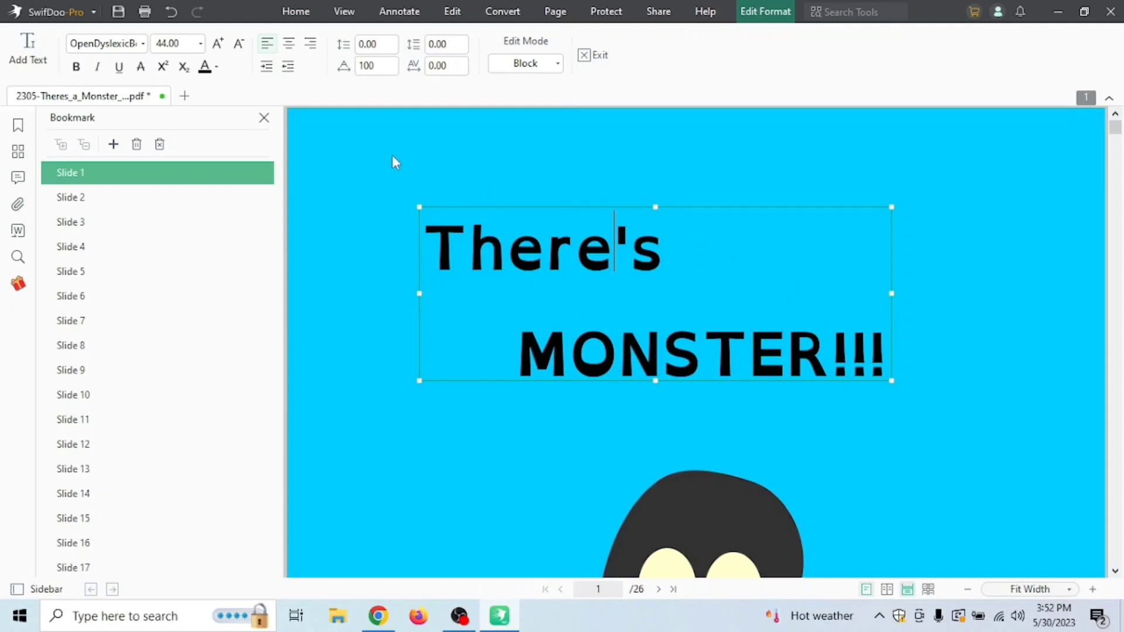
click(452, 12)
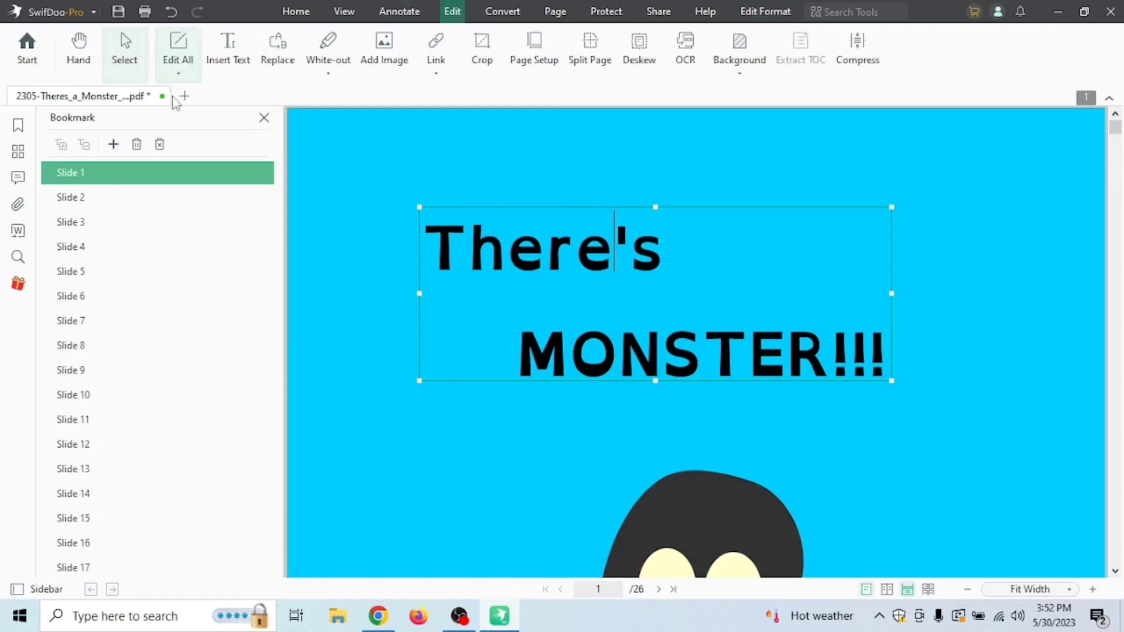
click(710, 299)
scroll(708, 300, down, 8)
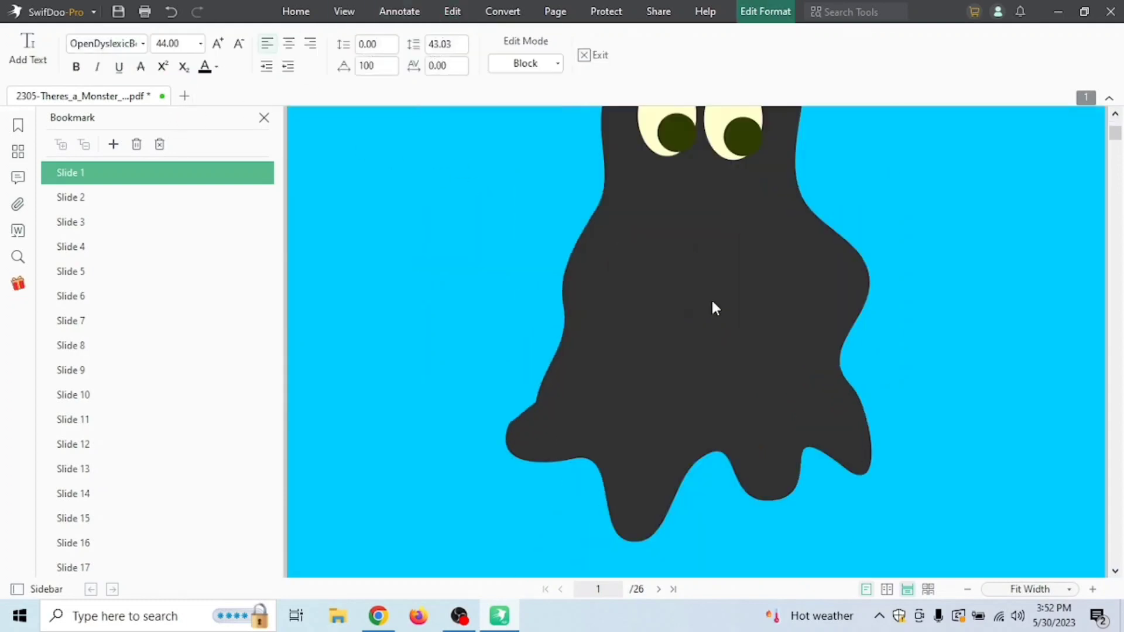
scroll(715, 307, up, 7)
drag(601, 243, 546, 251)
click(547, 251)
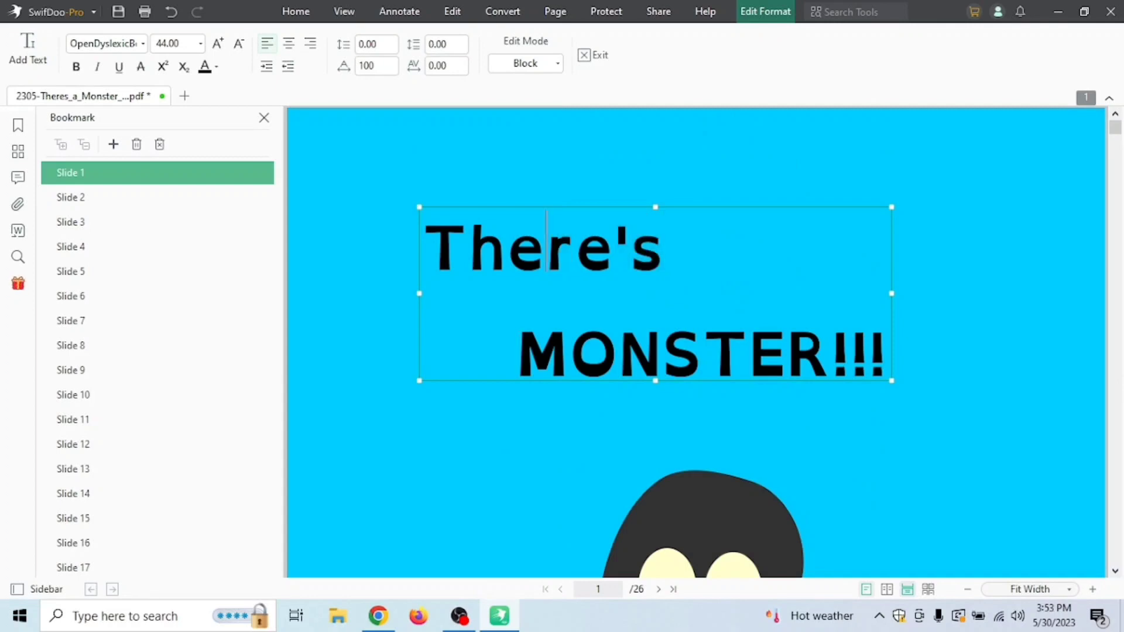
click(669, 256)
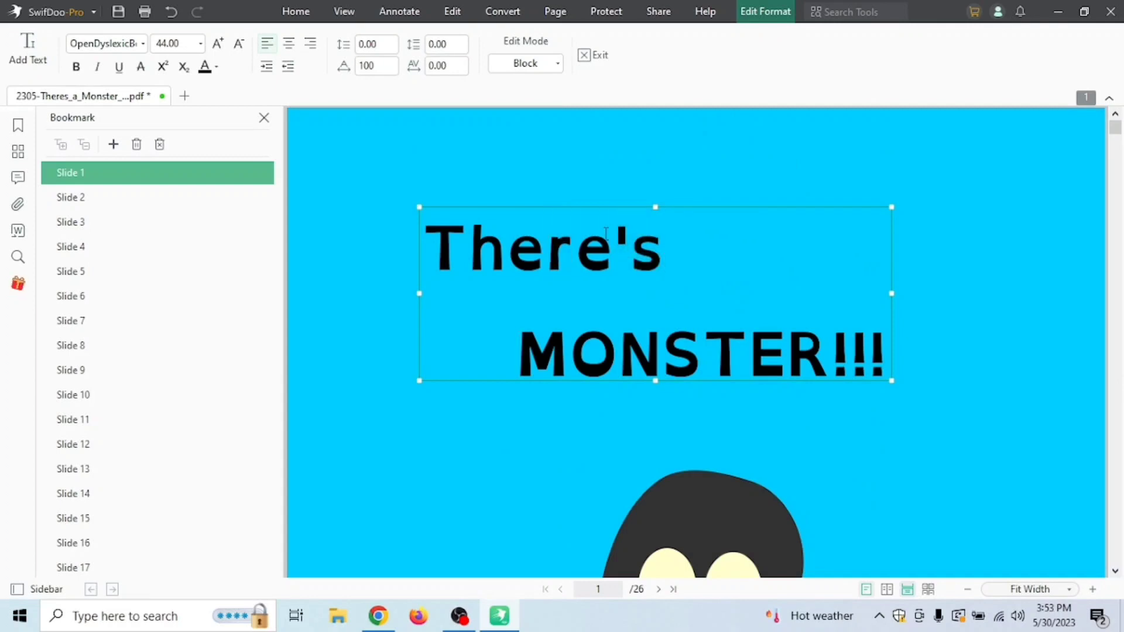
drag(607, 234, 662, 253)
click(620, 287)
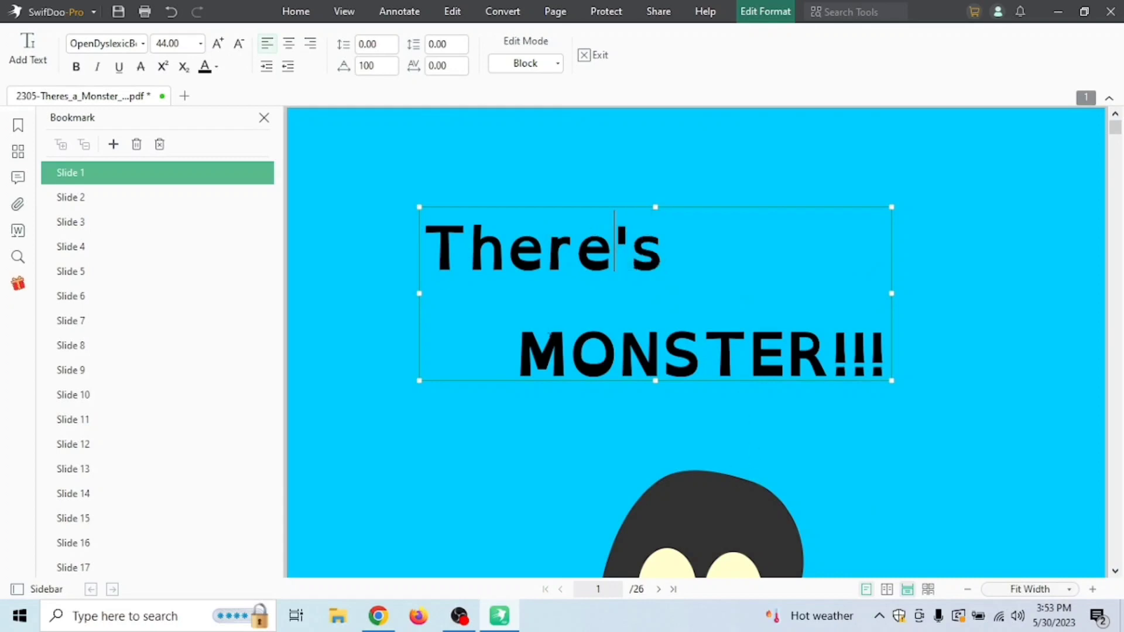
Step: Insert a new text box reading "My Book" above the cover title
click(454, 11)
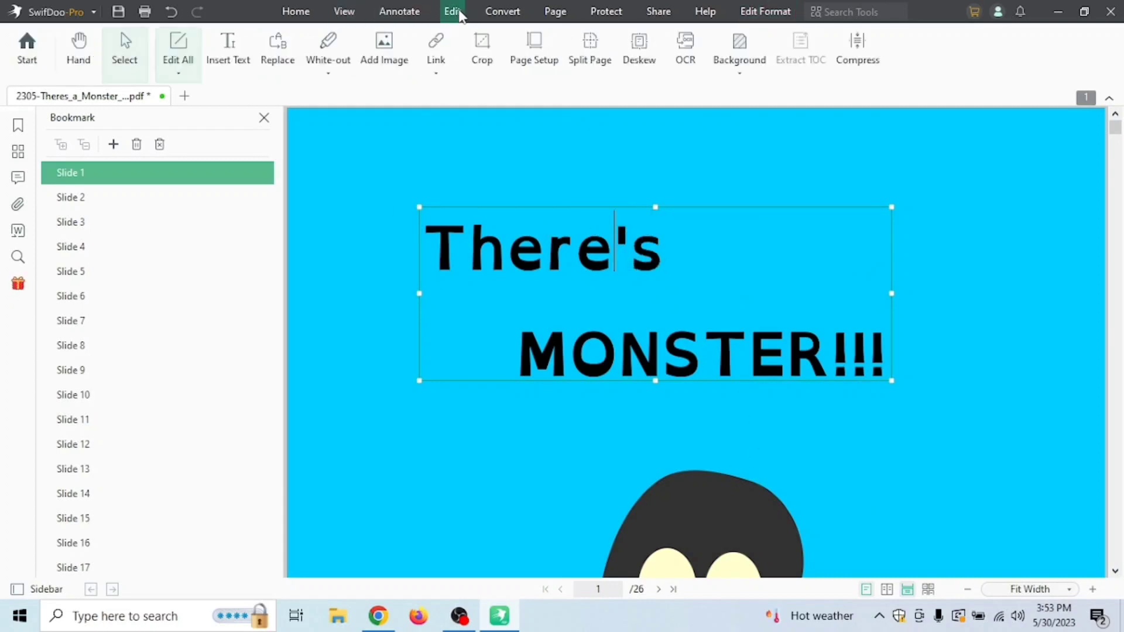
click(228, 47)
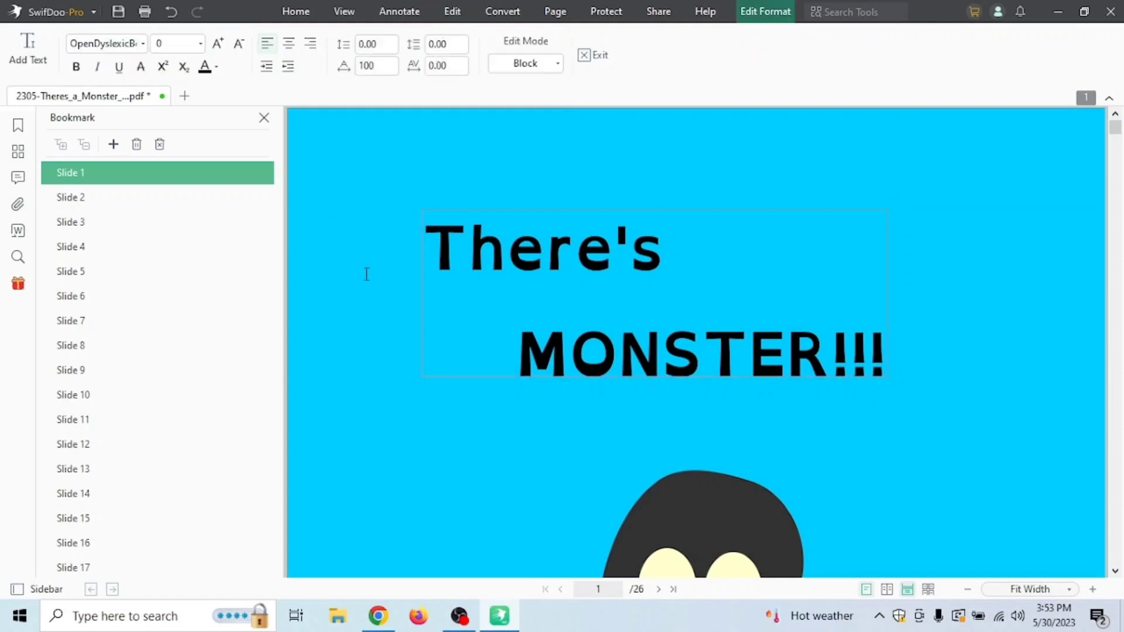
click(546, 144)
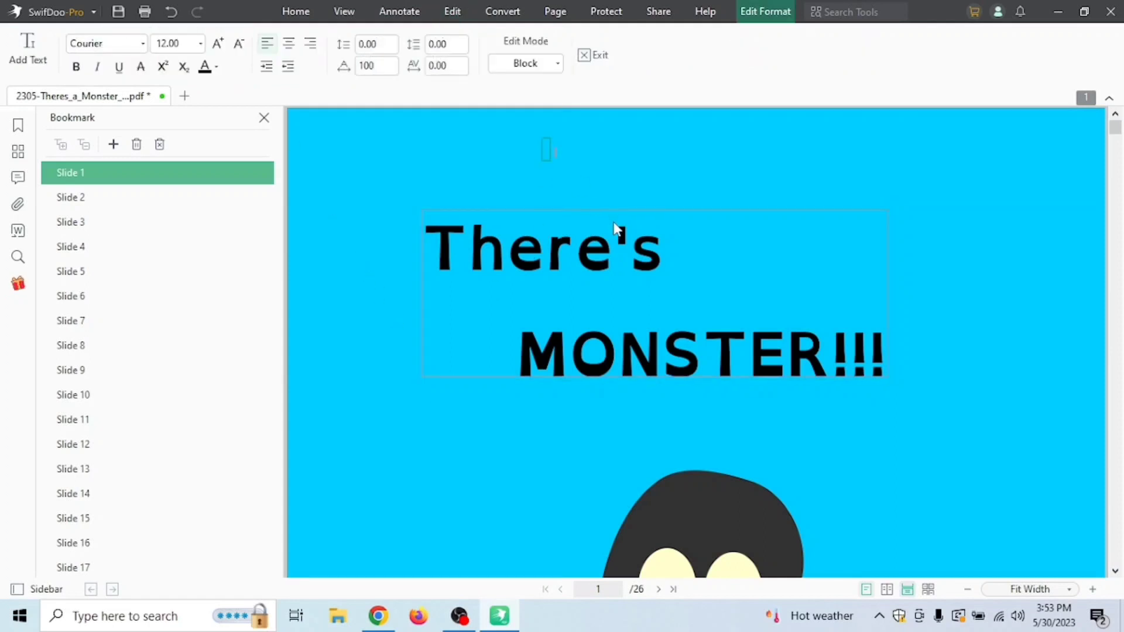
text(My Book)
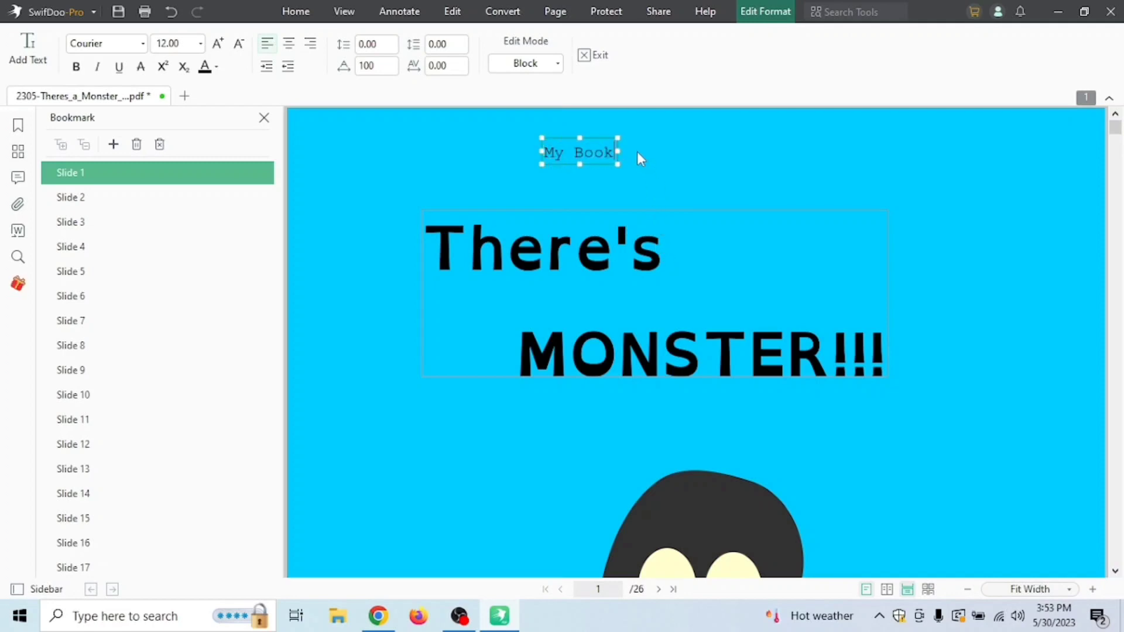
click(664, 142)
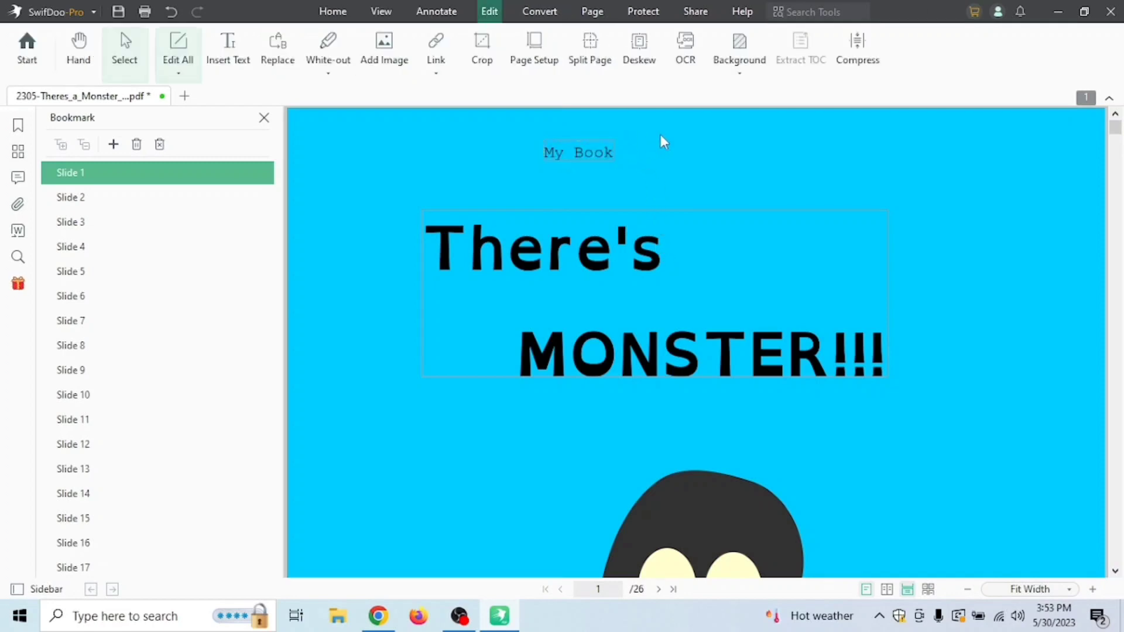
Step: Move the "My Book" text box slightly right and down above the title and widen its frame
click(613, 144)
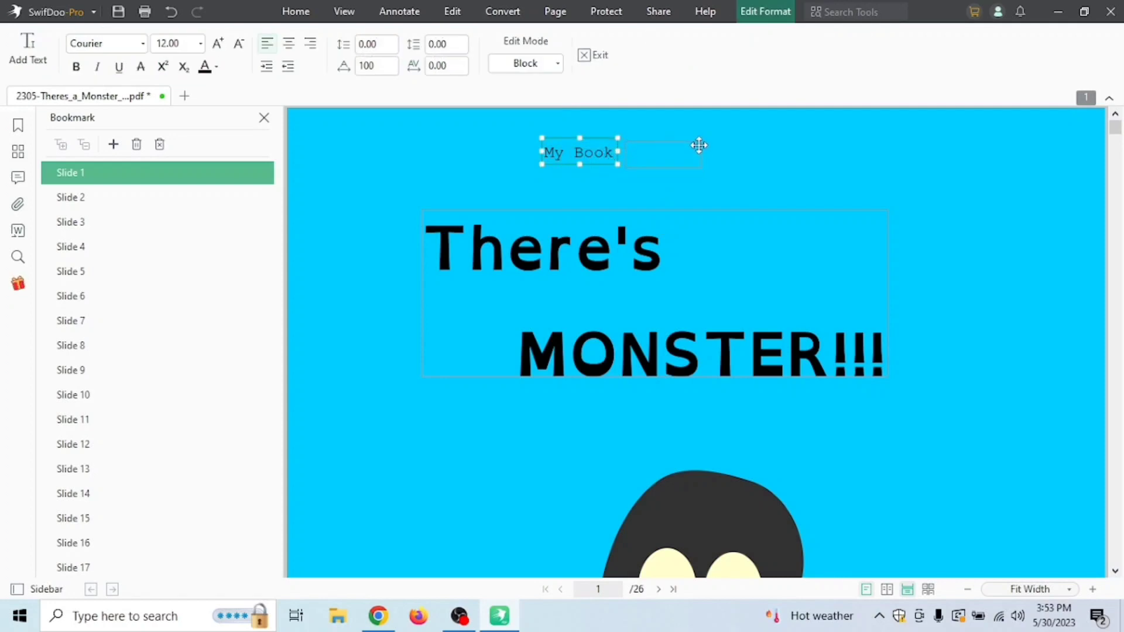
drag(721, 137, 693, 167)
click(702, 183)
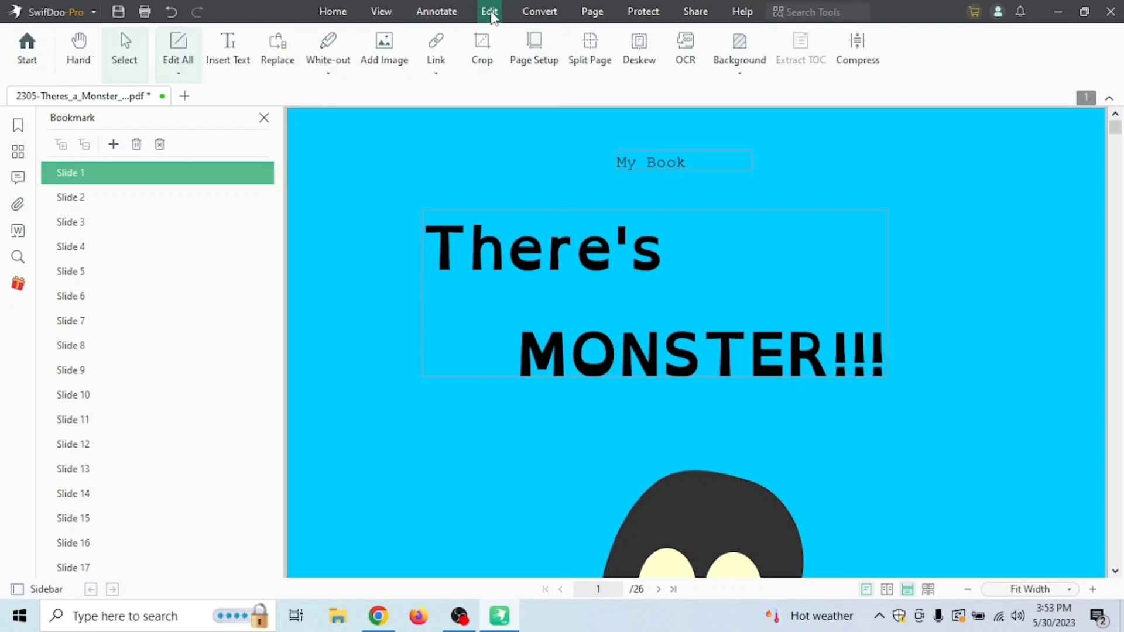
Step: Find "my book" with Search & Replace and replace it with a person's first name
click(297, 61)
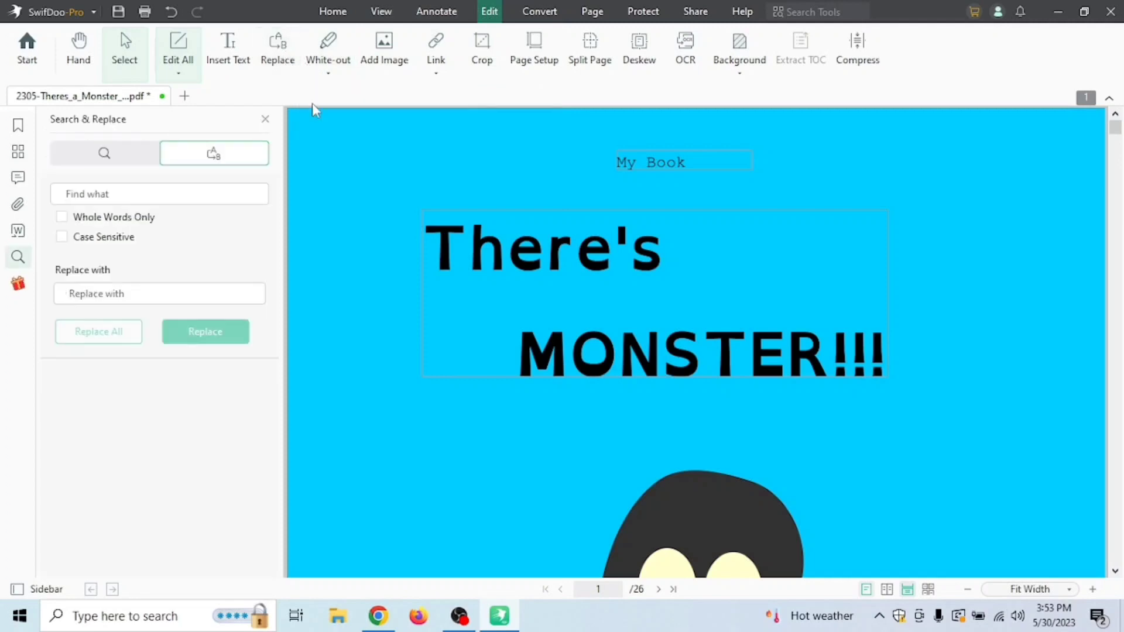
click(132, 190)
text(aa)
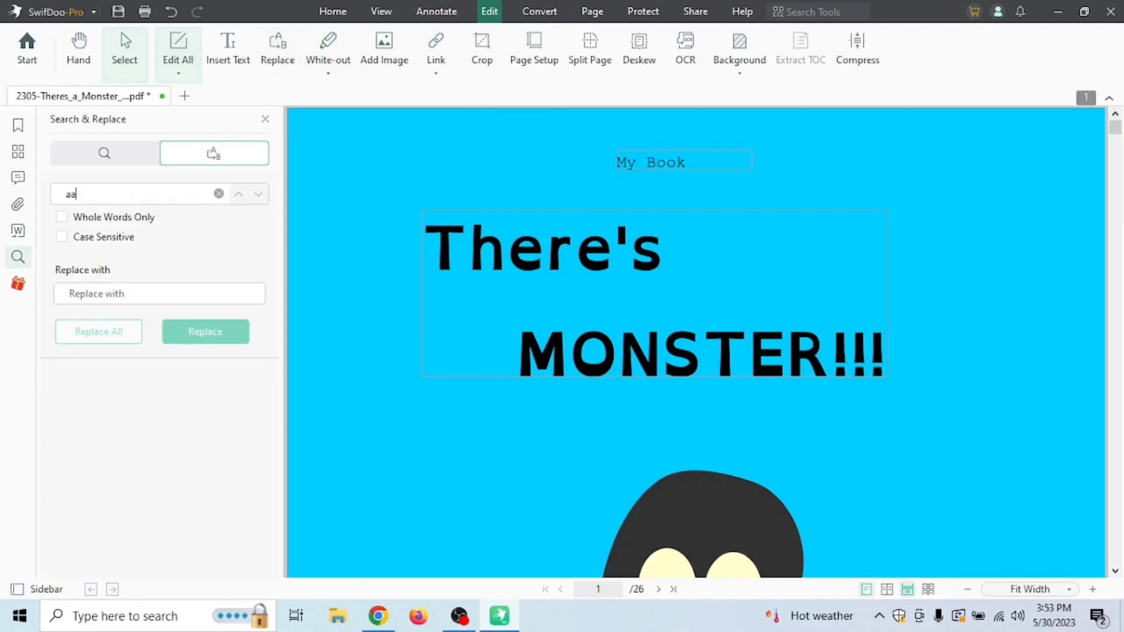
key(BackSpace)
key(BackSpace)
text(mu)
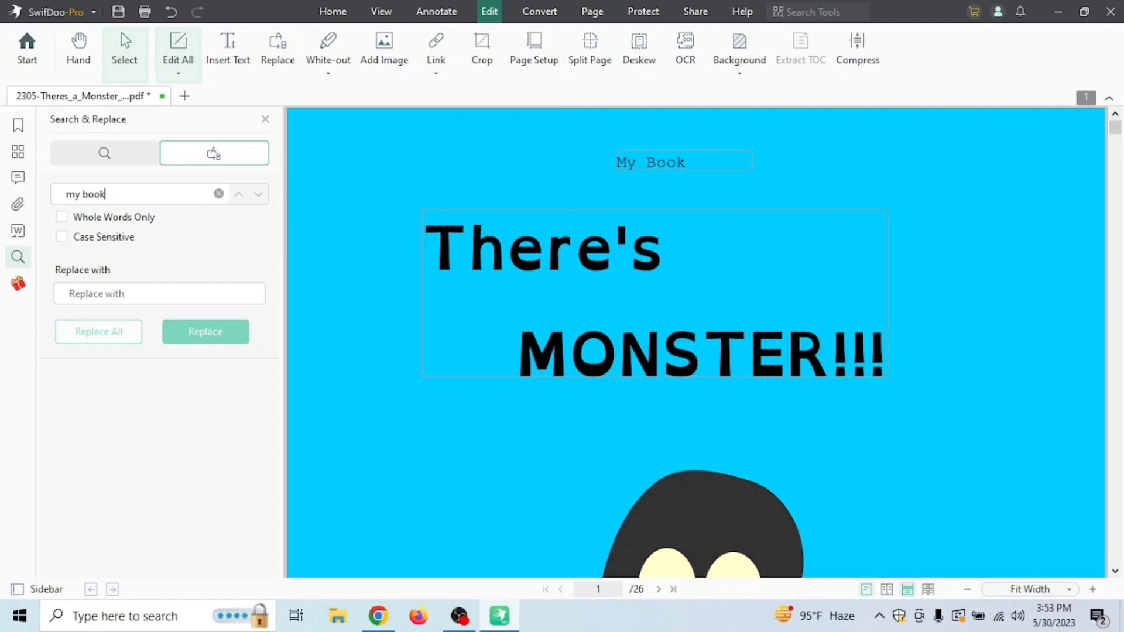
click(151, 292)
text(didar)
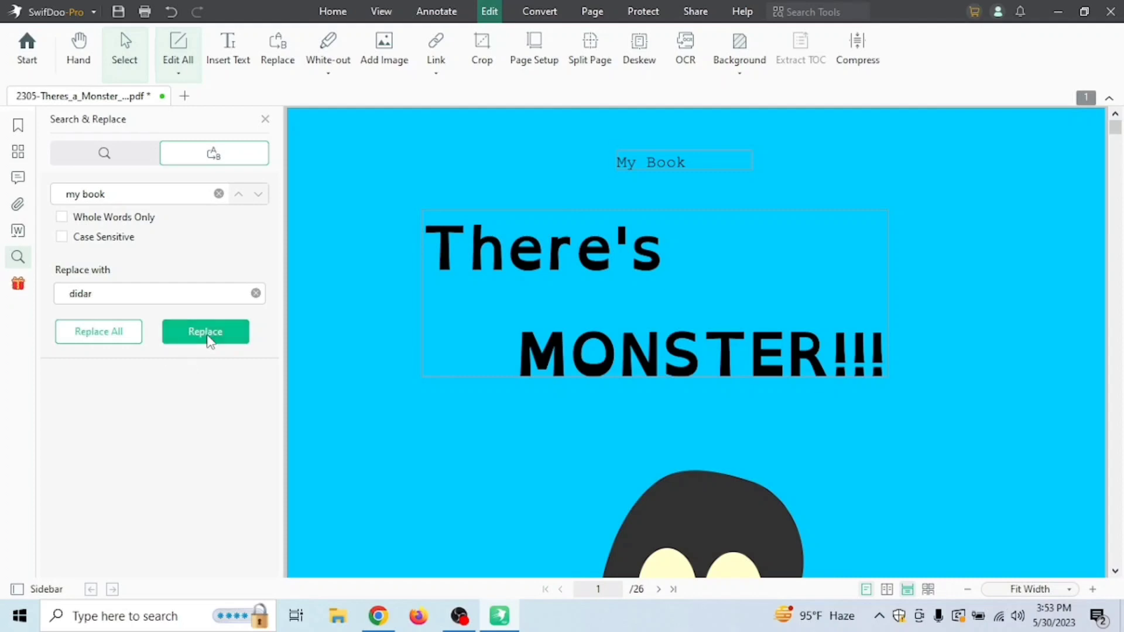
click(206, 333)
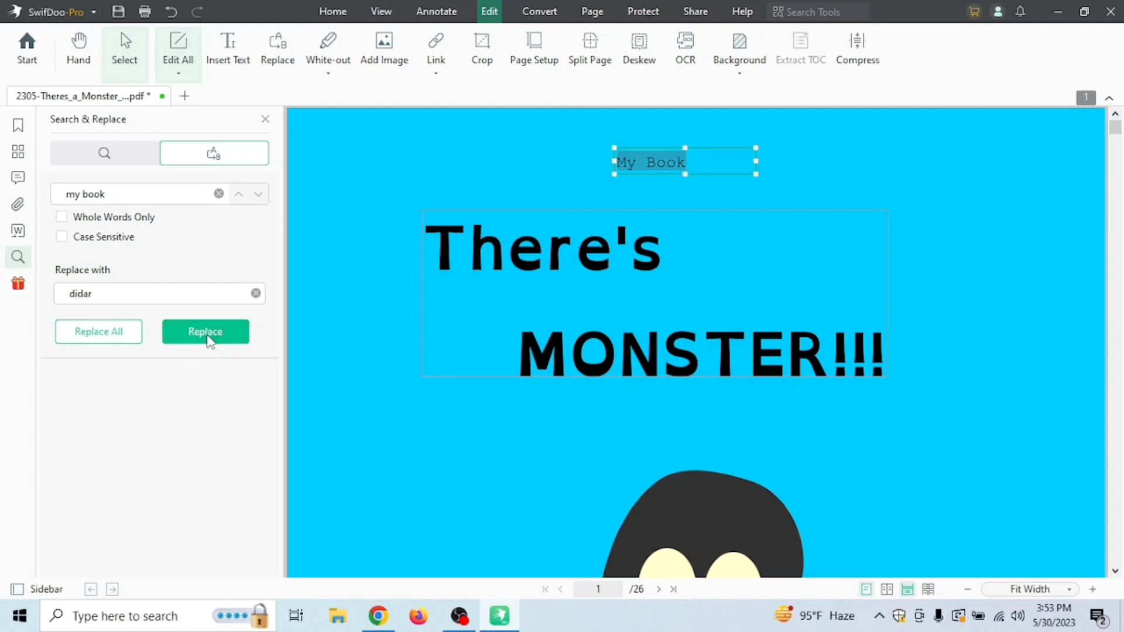
click(689, 349)
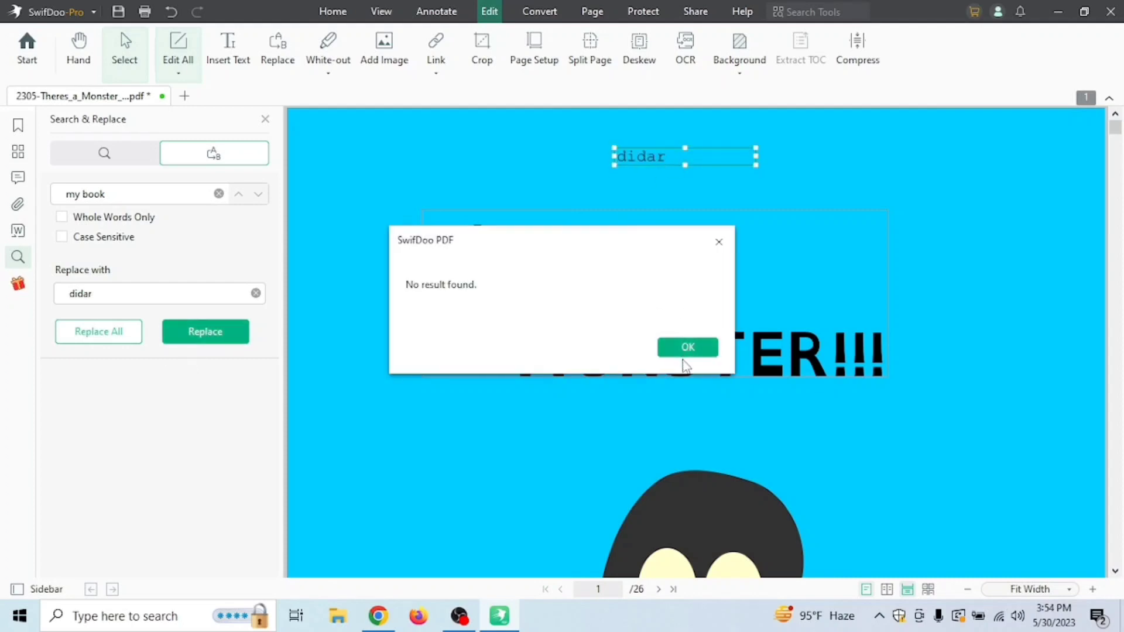
click(665, 157)
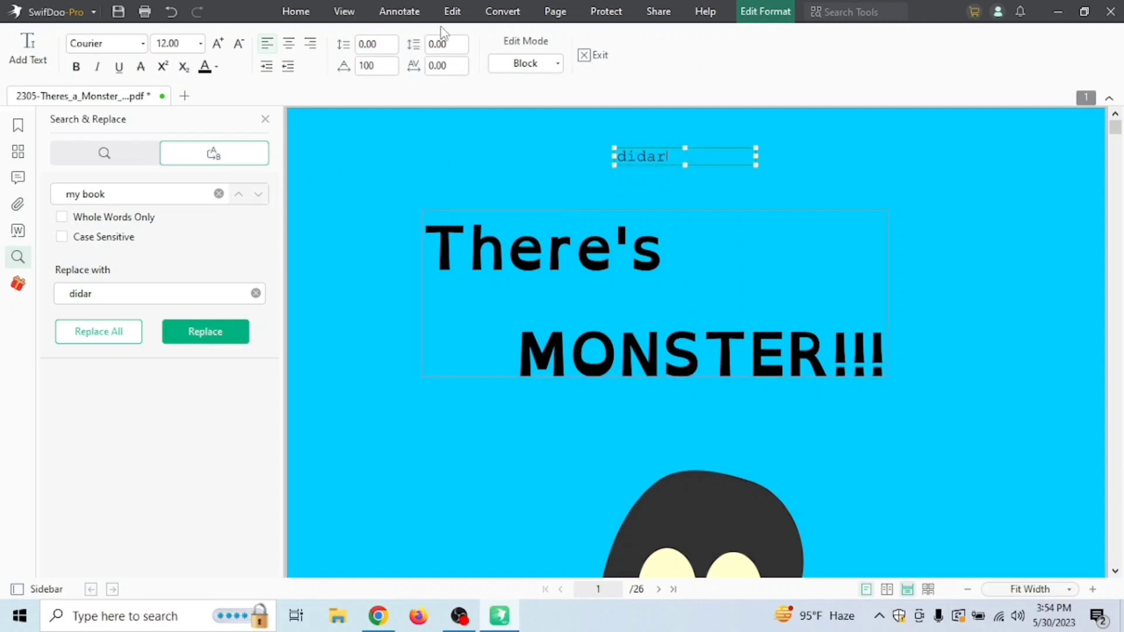
Step: Cover the first name above the cover title with a rectangular White-out area in standard red
click(453, 11)
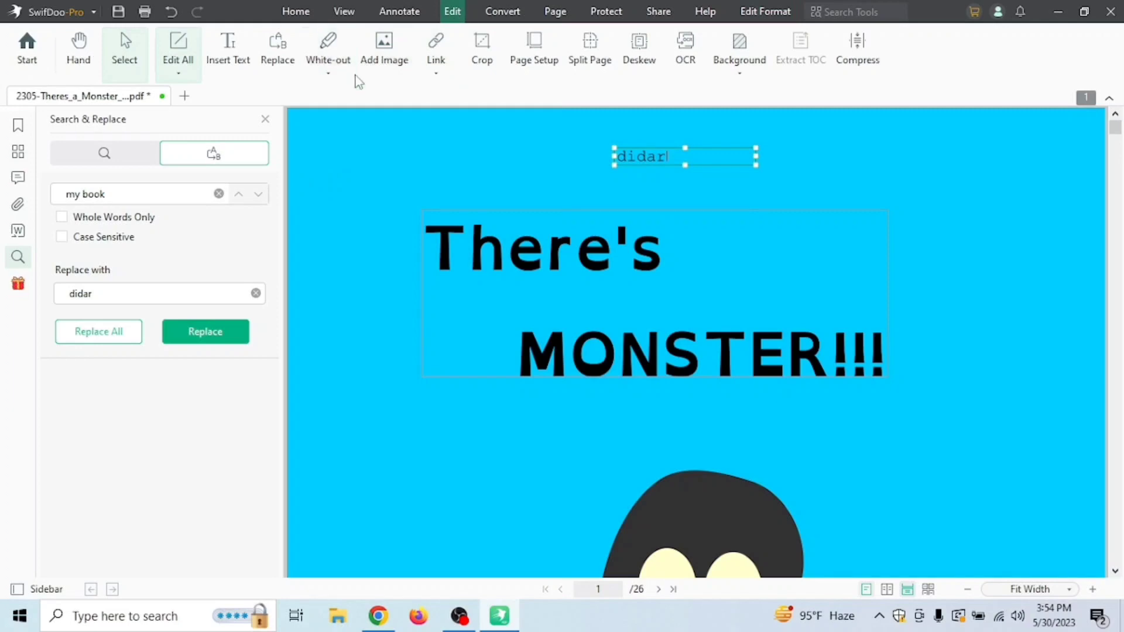
click(329, 53)
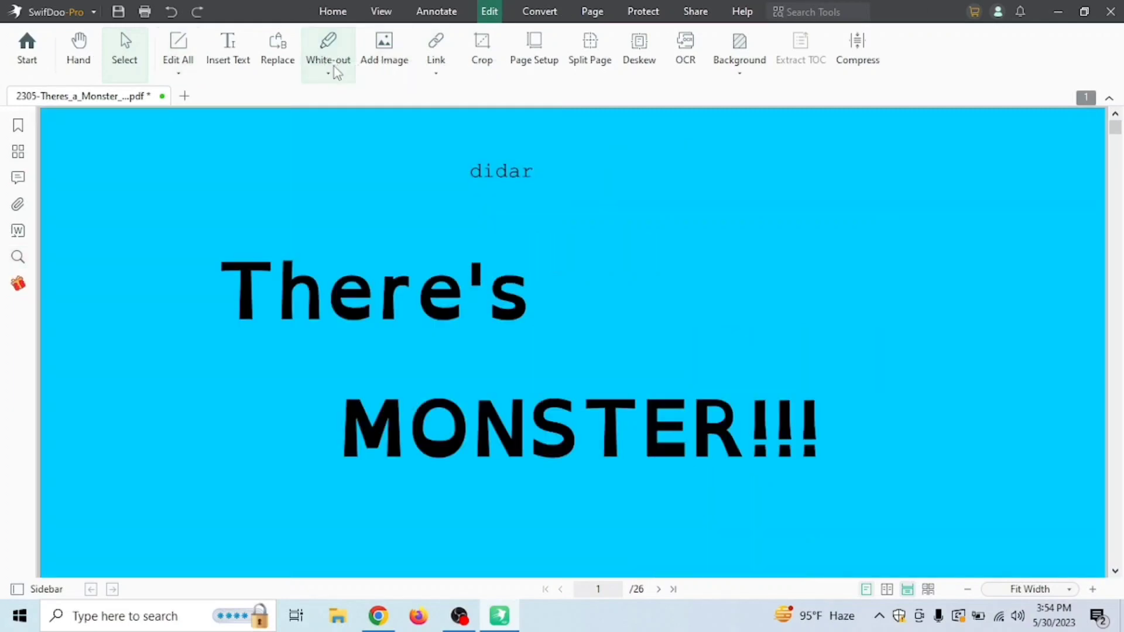
click(329, 73)
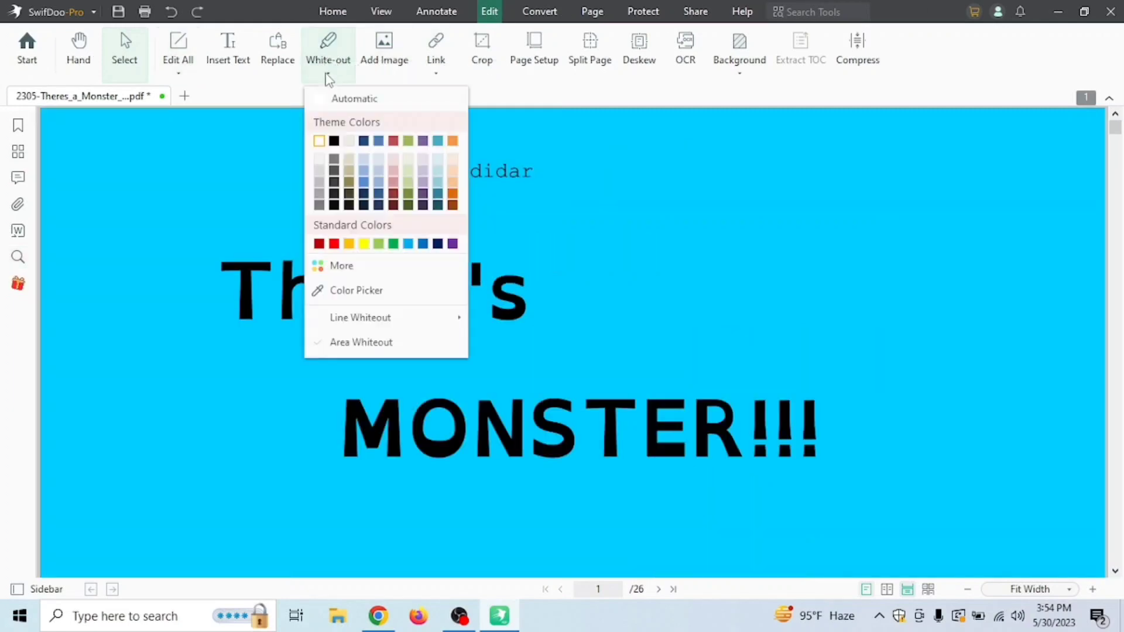
click(337, 243)
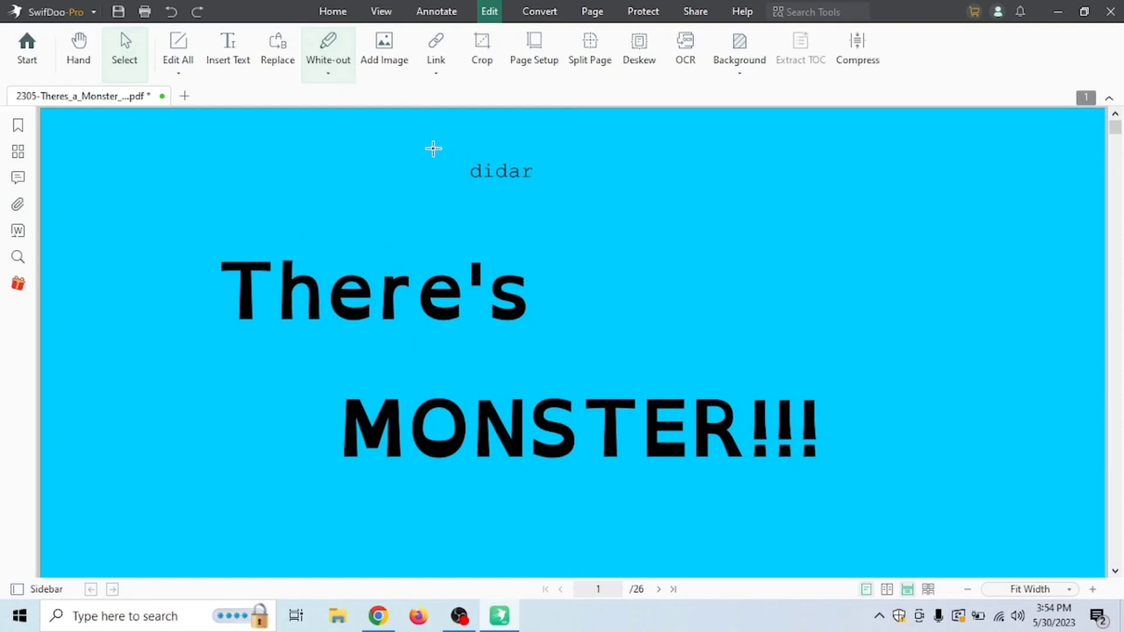
drag(432, 148, 596, 201)
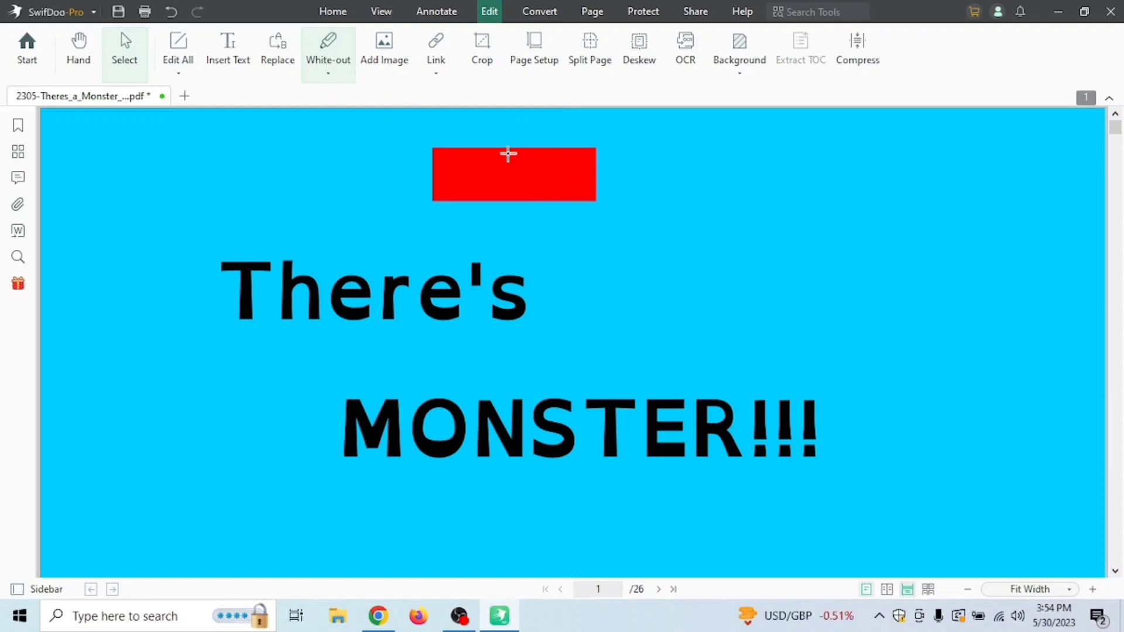
scroll(631, 210, down, 8)
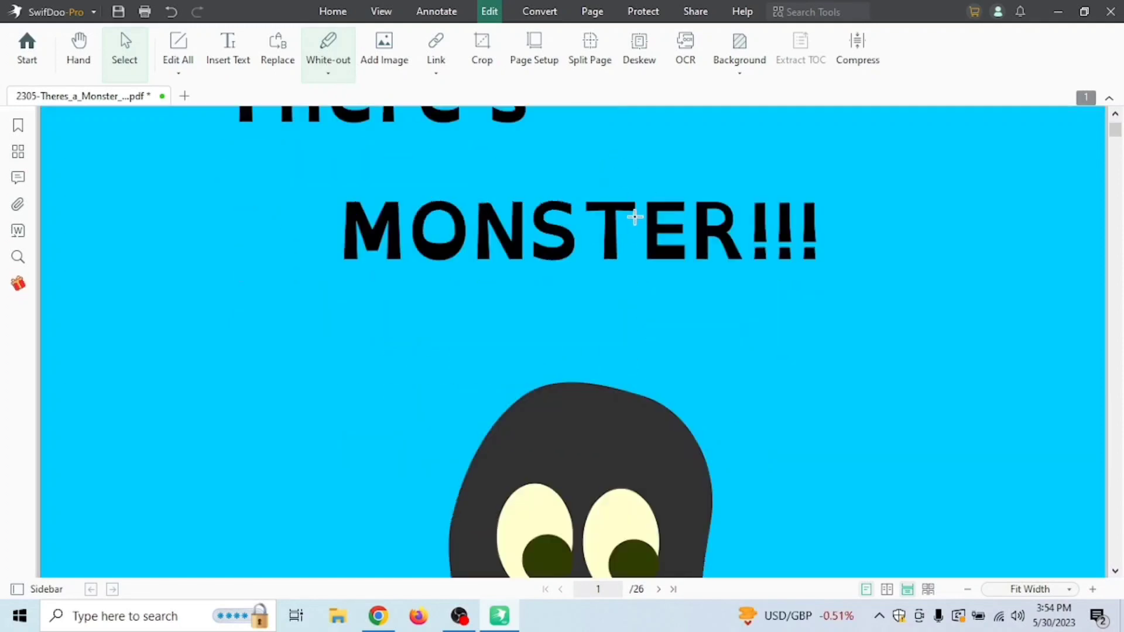
Step: Insert the fish_PNG25161 image from the Downloads folder over the cover title
scroll(602, 250, up, 8)
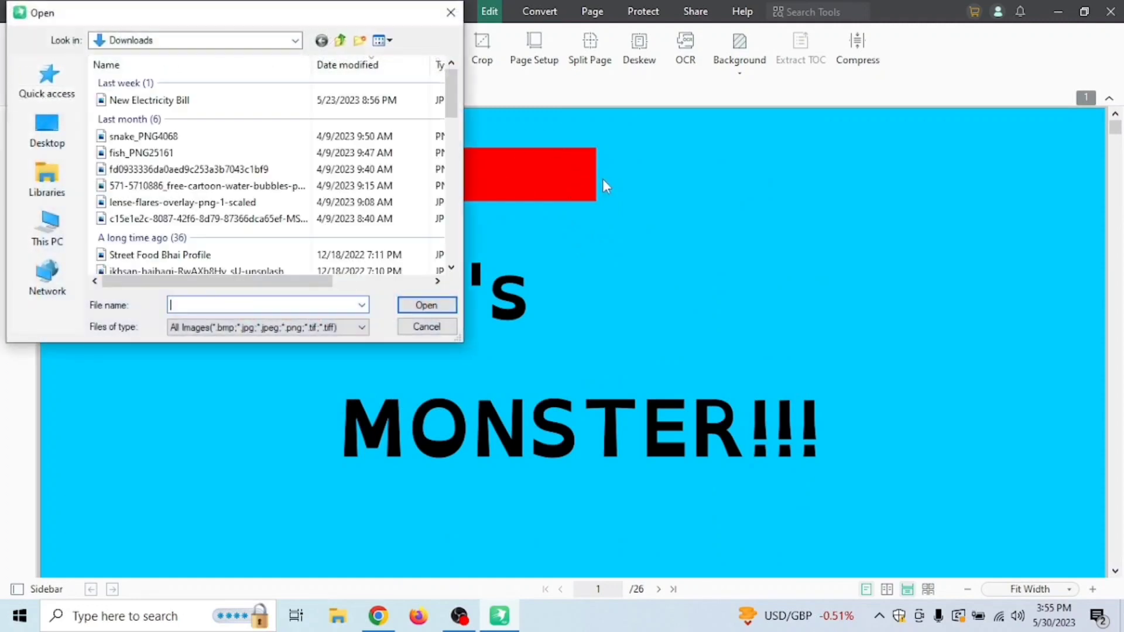
click(220, 154)
click(425, 305)
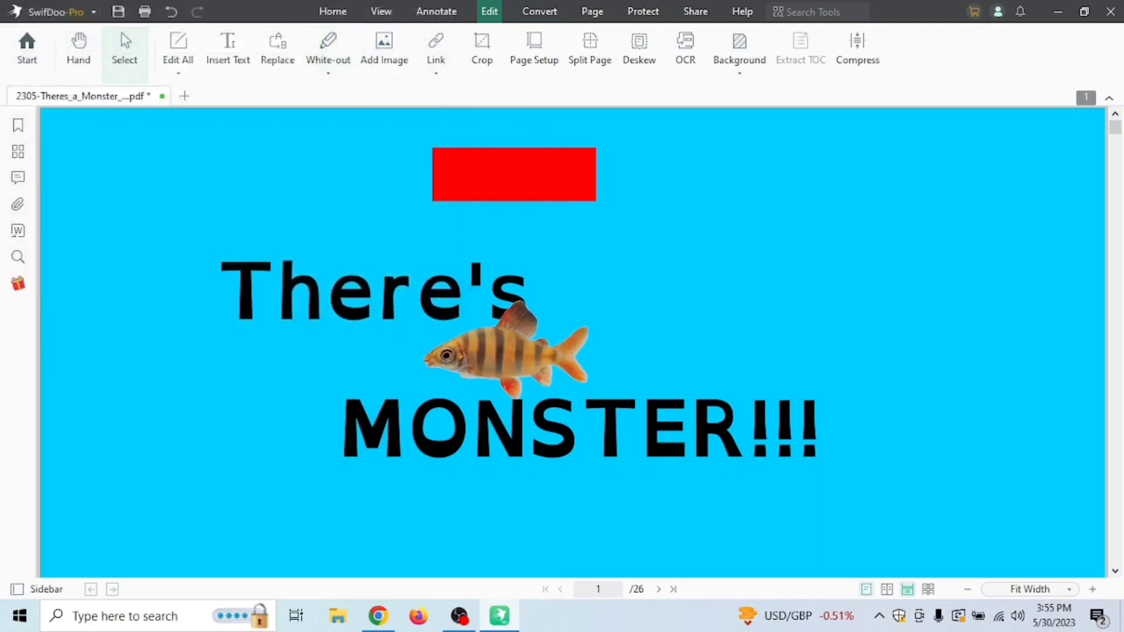
click(603, 328)
drag(803, 379, 608, 342)
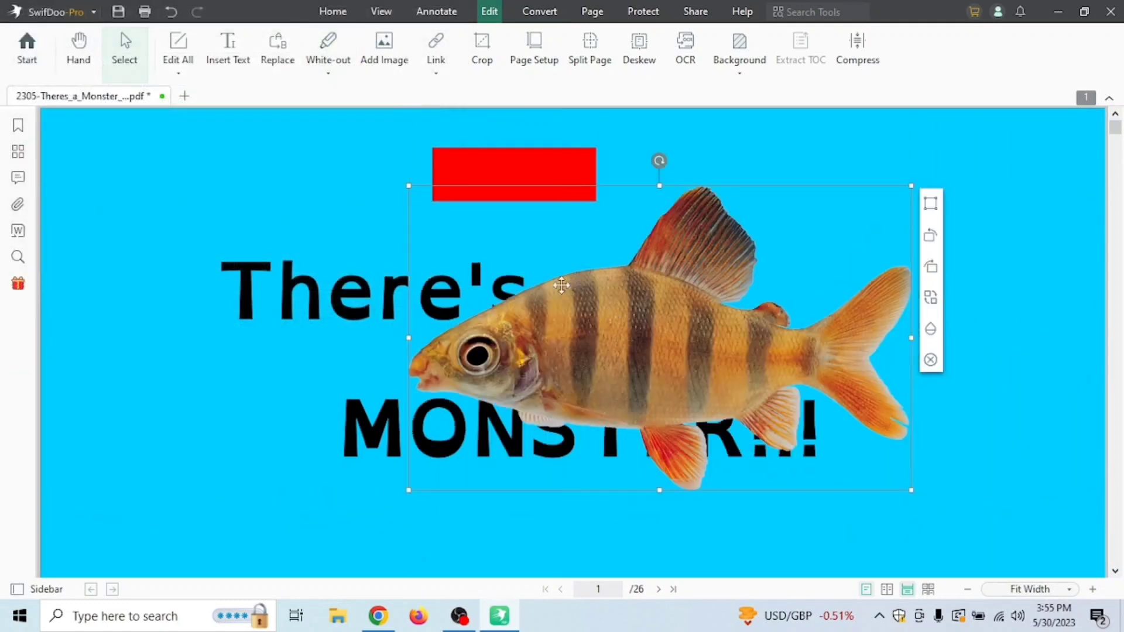
Step: Shrink the fish image to about half its width and move it to the right of the cover title
click(410, 185)
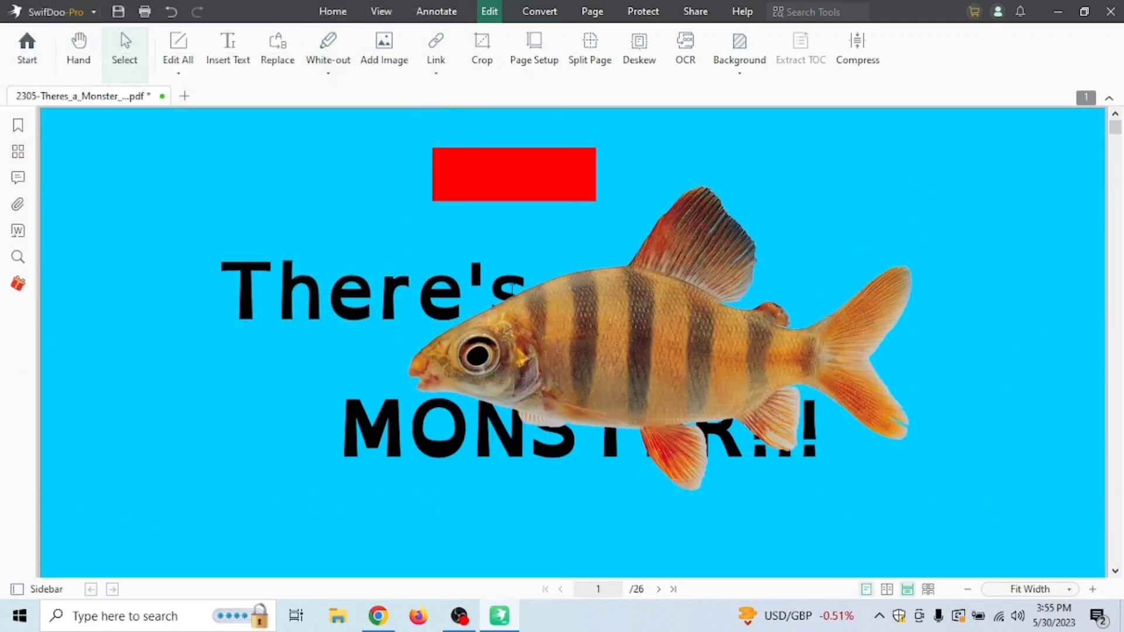
click(516, 305)
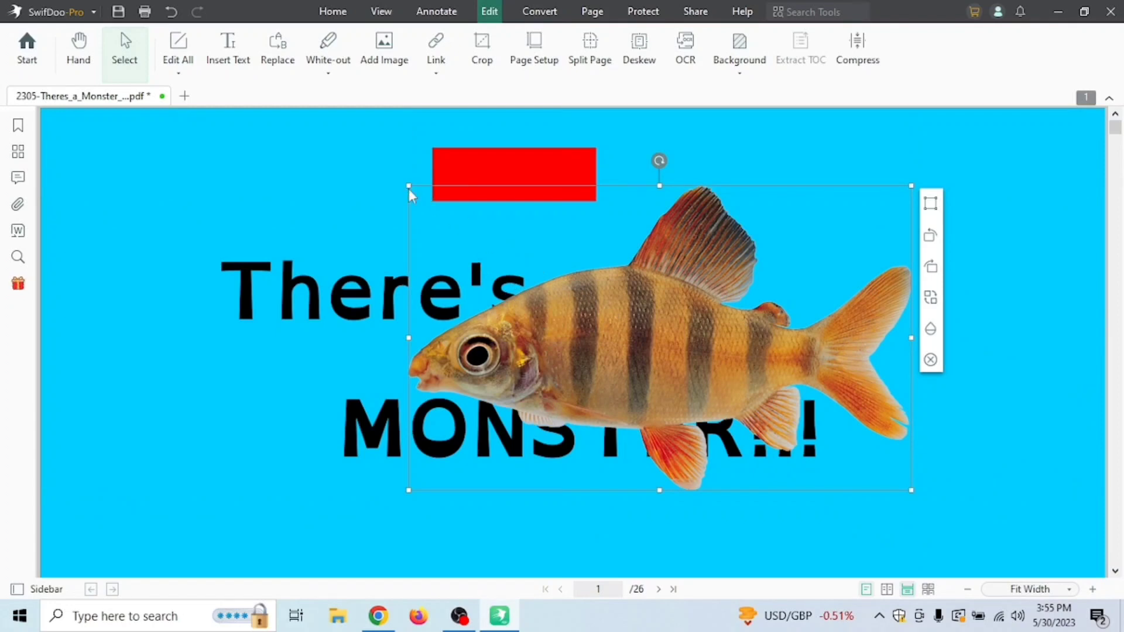
drag(408, 185, 666, 343)
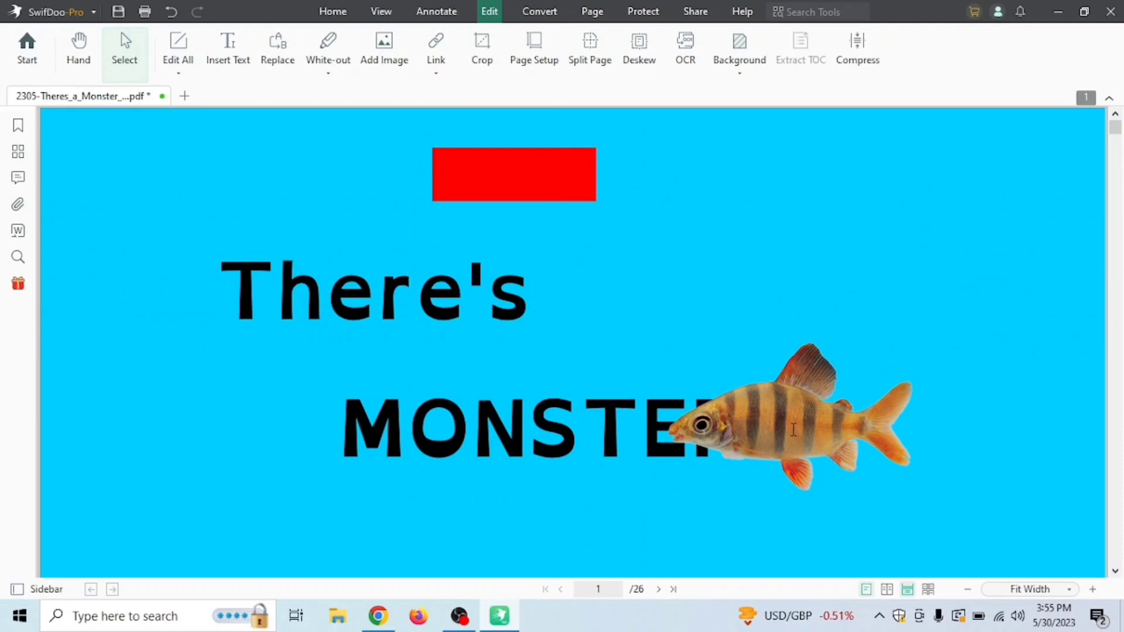
click(793, 430)
drag(801, 353, 970, 363)
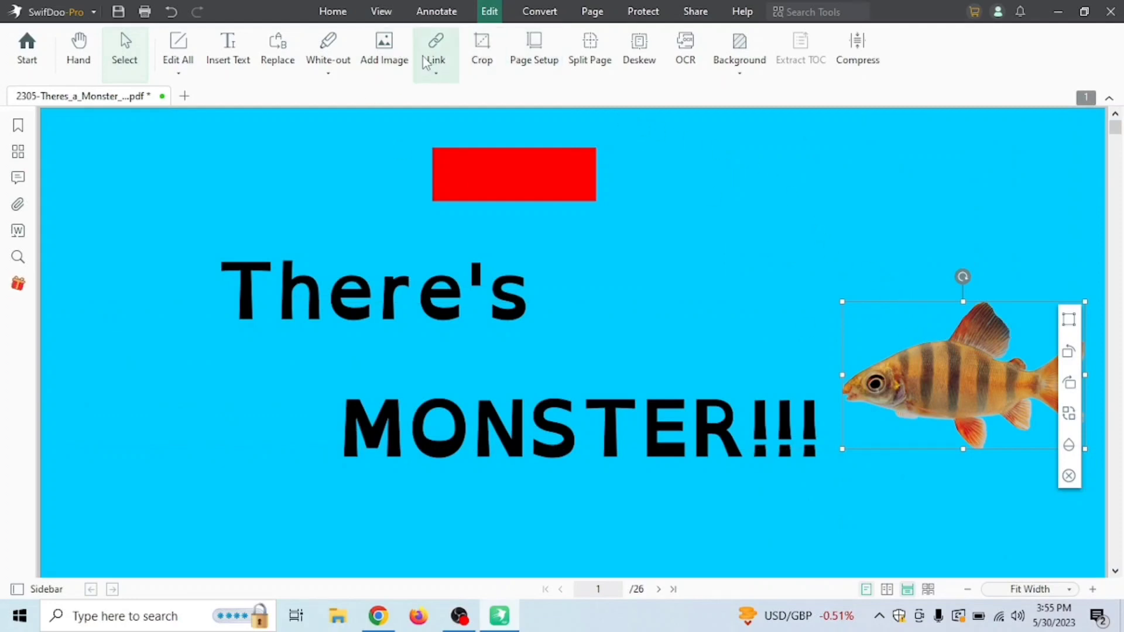
Step: Mark out a link rectangle above the fish, view the Add Links options, and cancel without adding the link
click(441, 66)
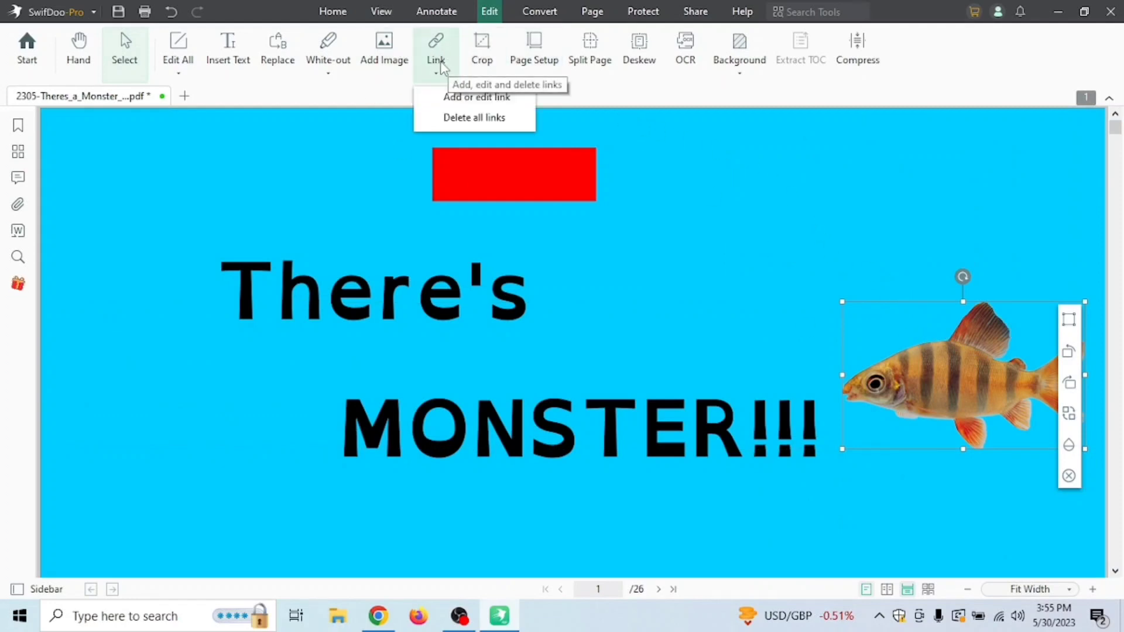
click(480, 98)
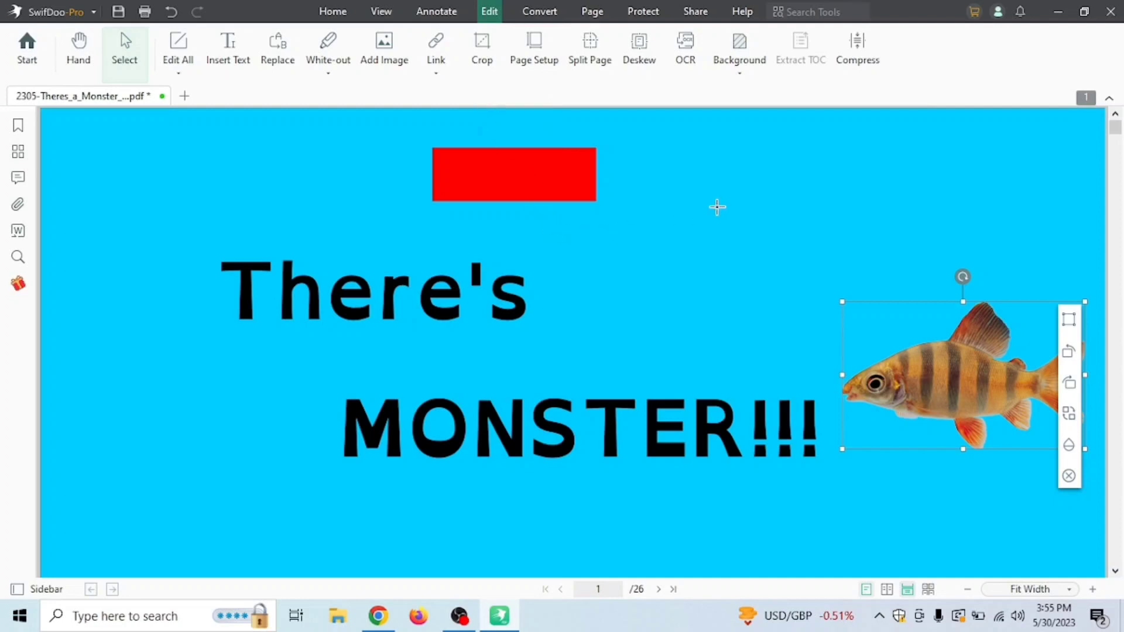
drag(702, 159, 1061, 216)
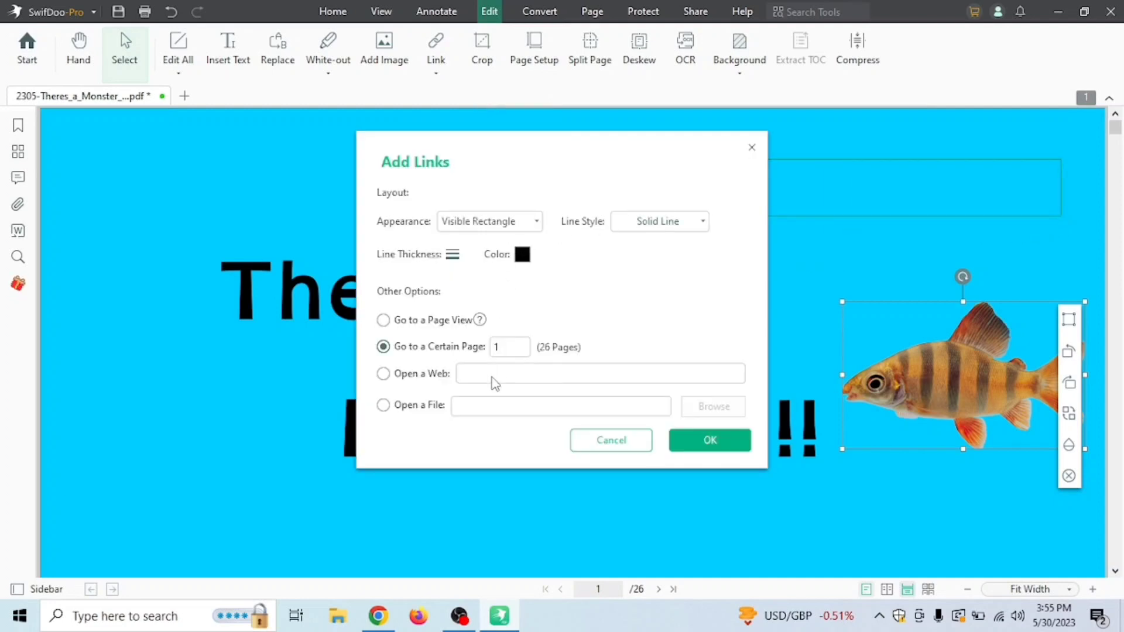
click(611, 441)
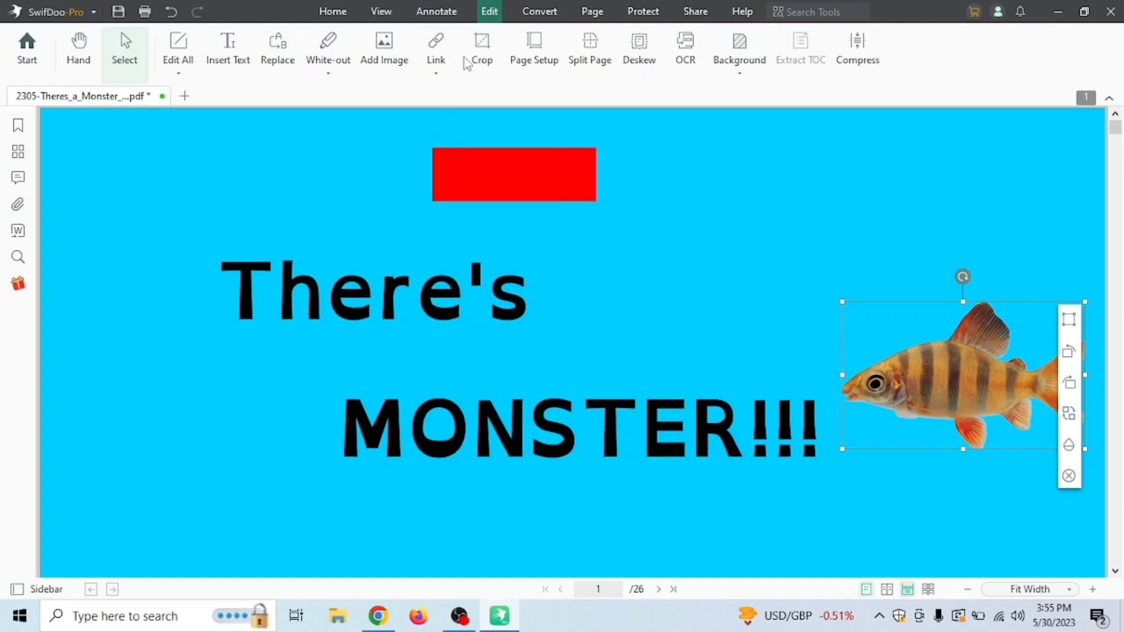
Step: Try the Crop tool on the cover page and leave it without applying a crop
click(480, 52)
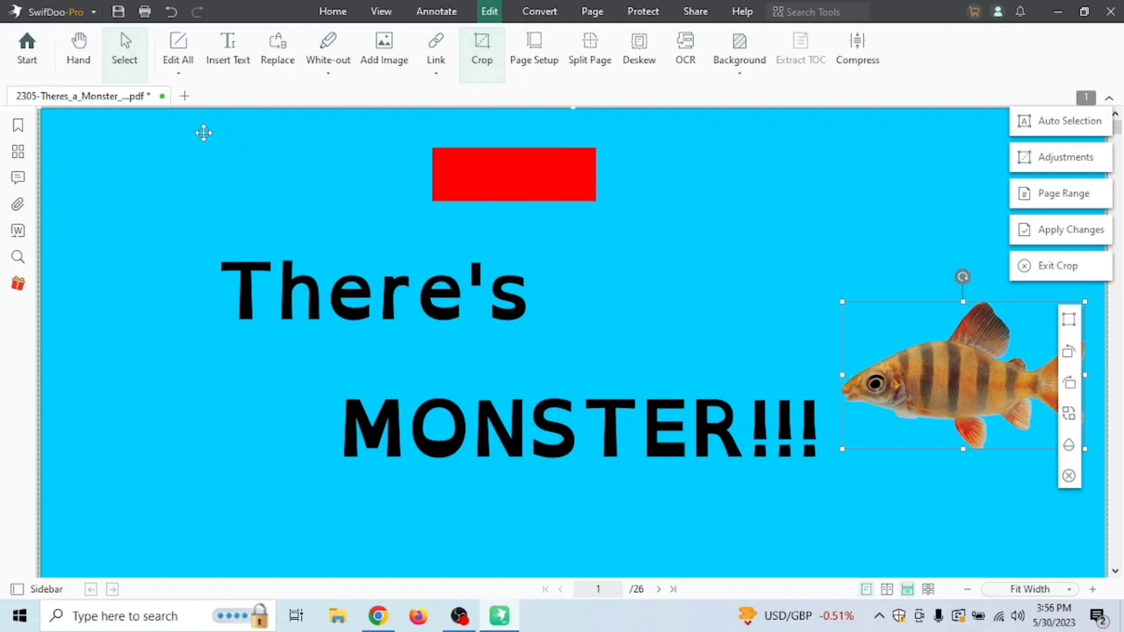
scroll(580, 241, down, 2)
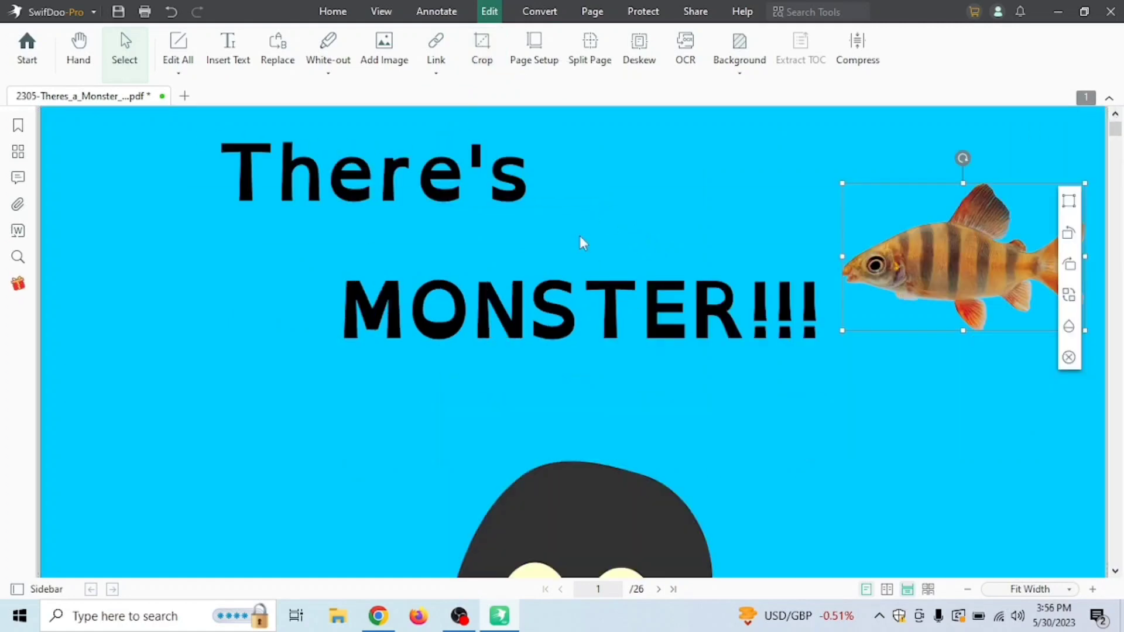
scroll(579, 242, up, 2)
Step: Save the document's changes, review the standard page sizes and the All Pages option in Page Setup, and cancel the resize
click(534, 47)
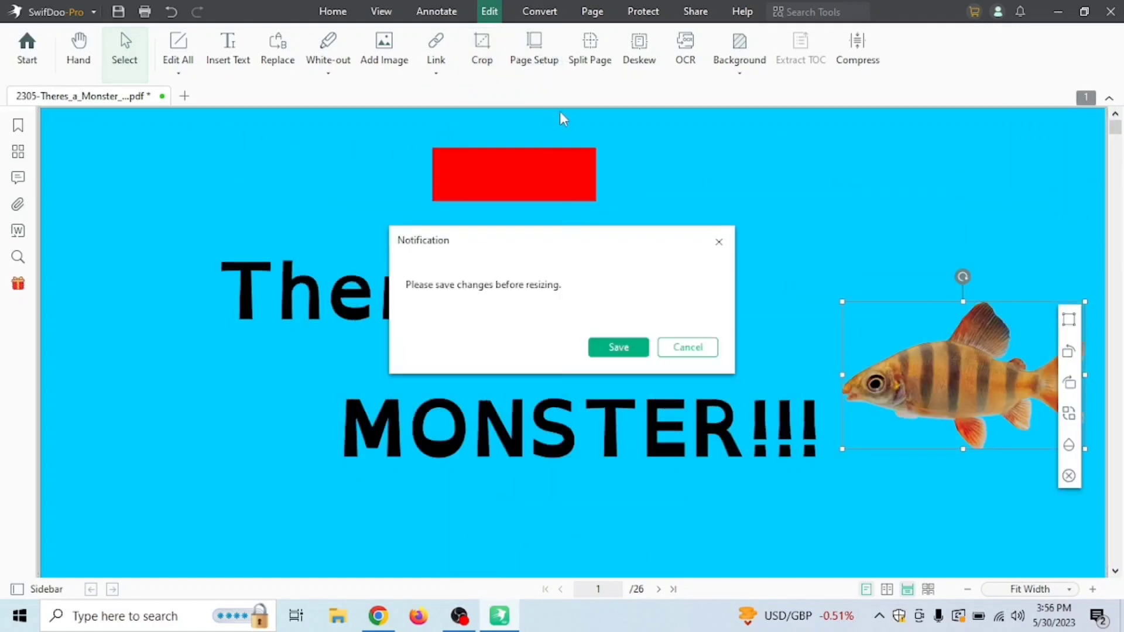
click(618, 347)
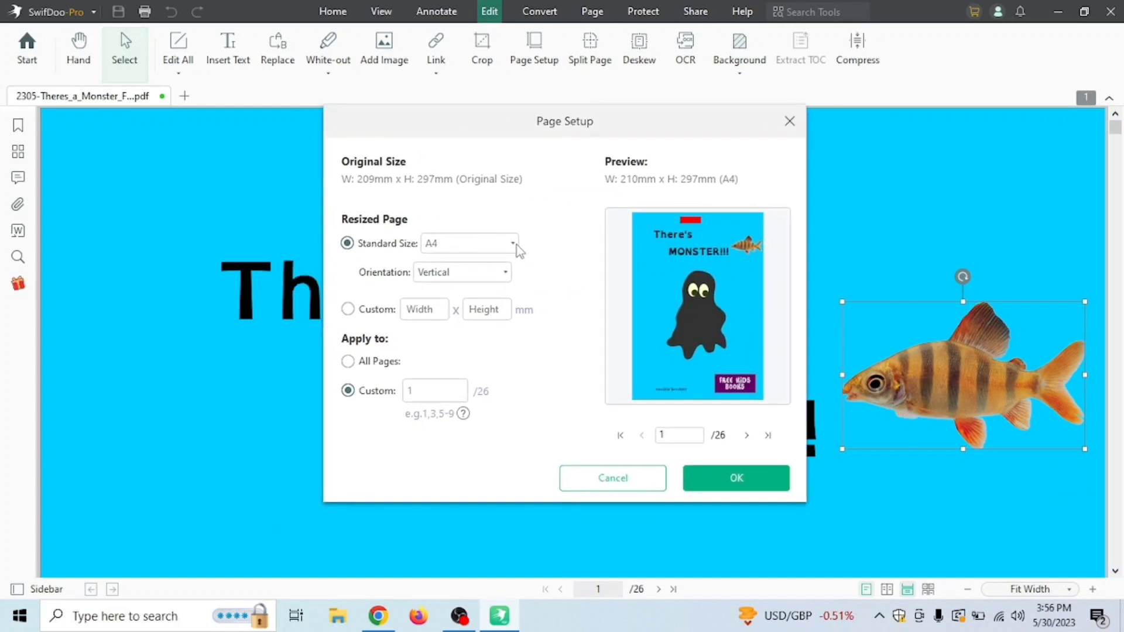
click(513, 244)
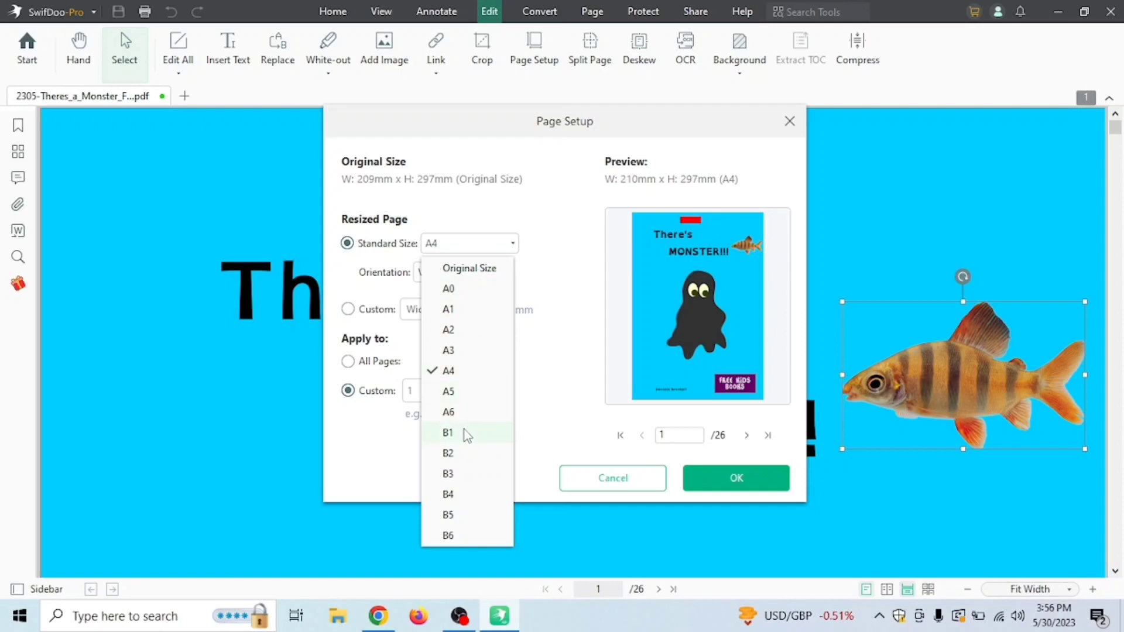
click(539, 232)
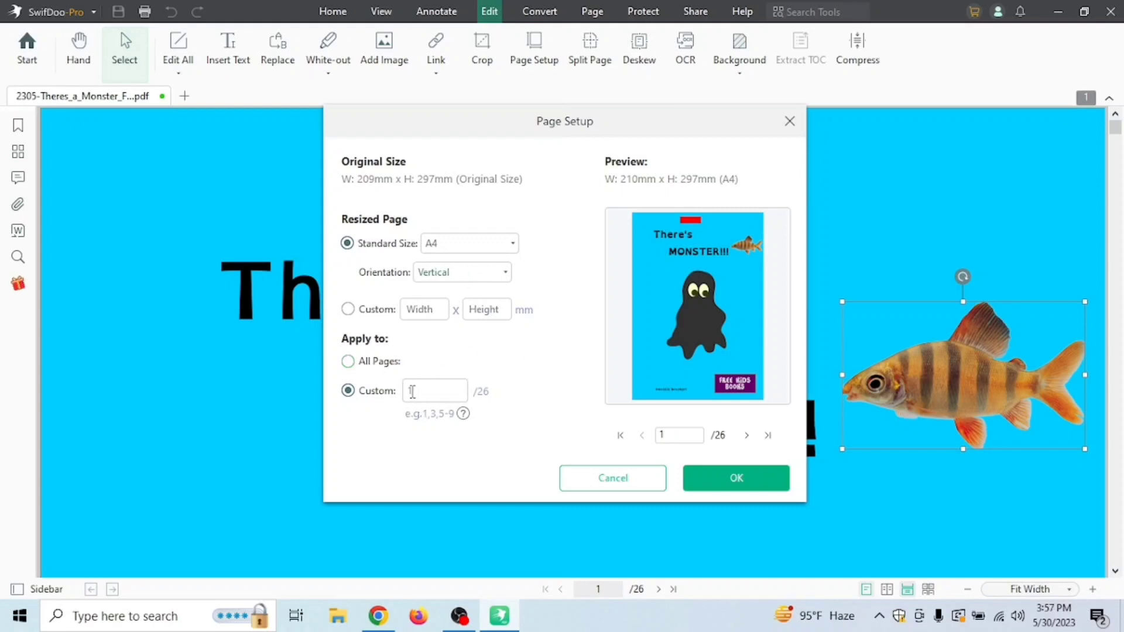
click(359, 366)
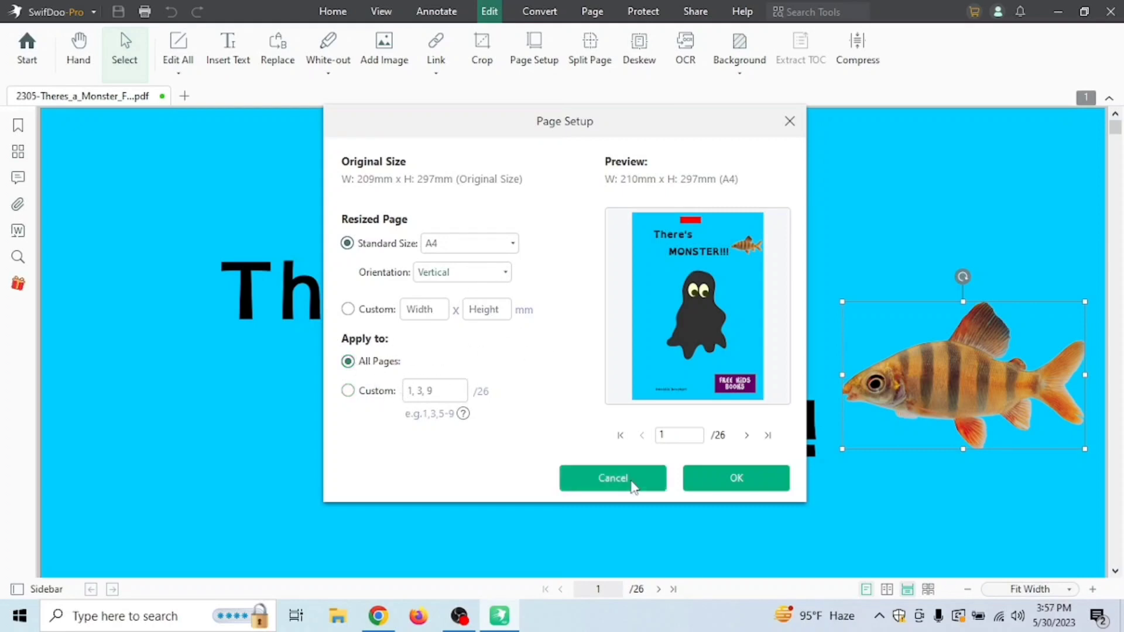
click(633, 484)
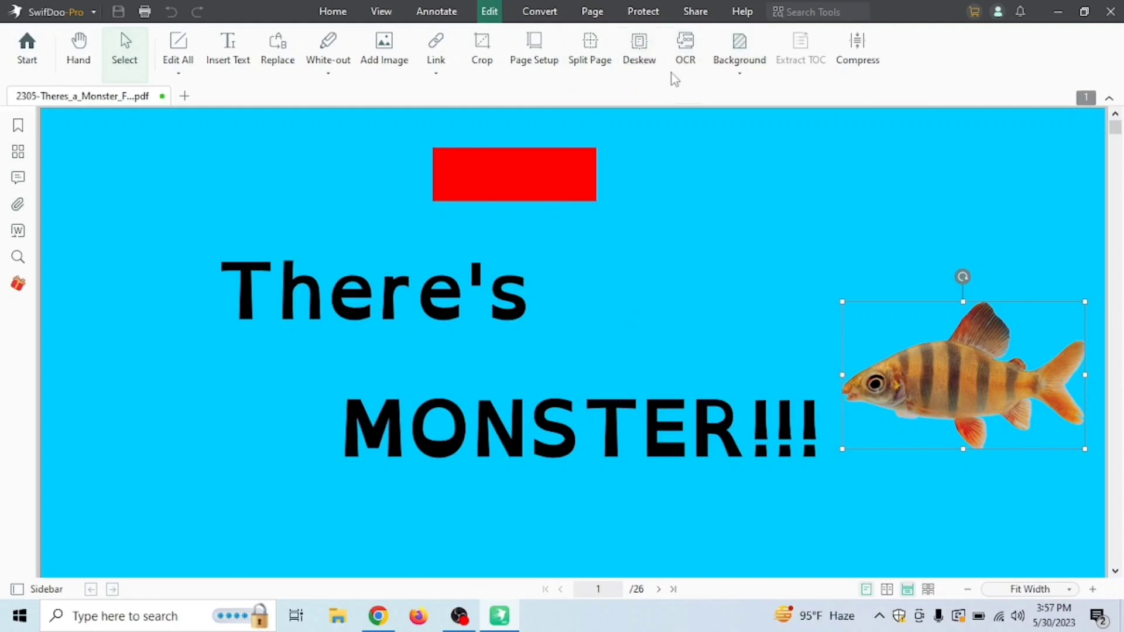
Step: Try to remove the document's page background
click(741, 69)
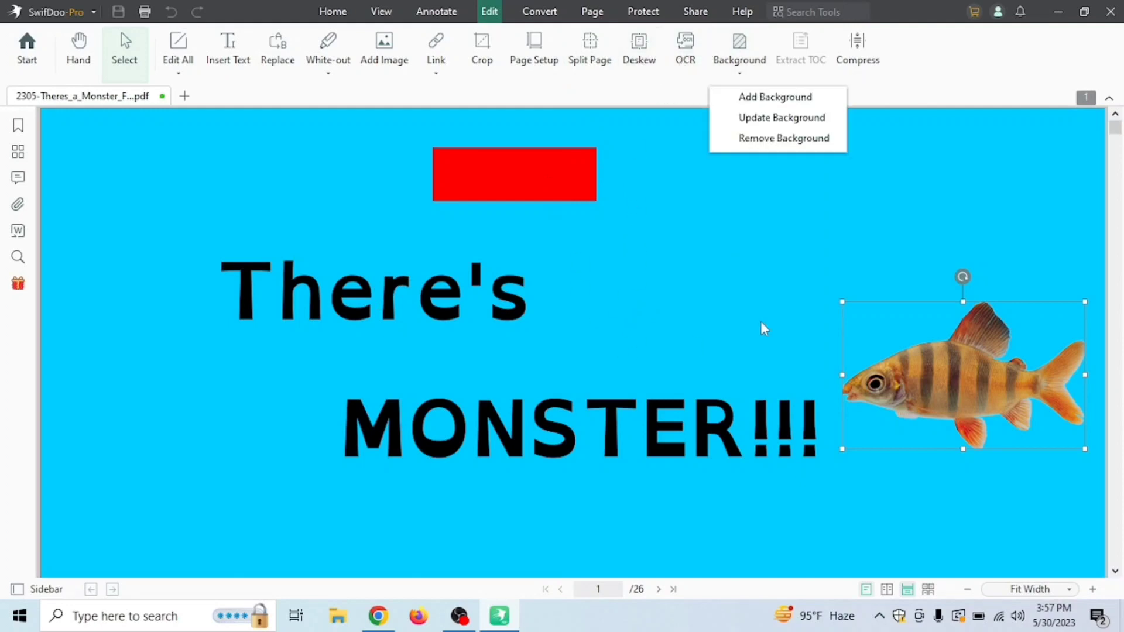
click(774, 141)
click(701, 351)
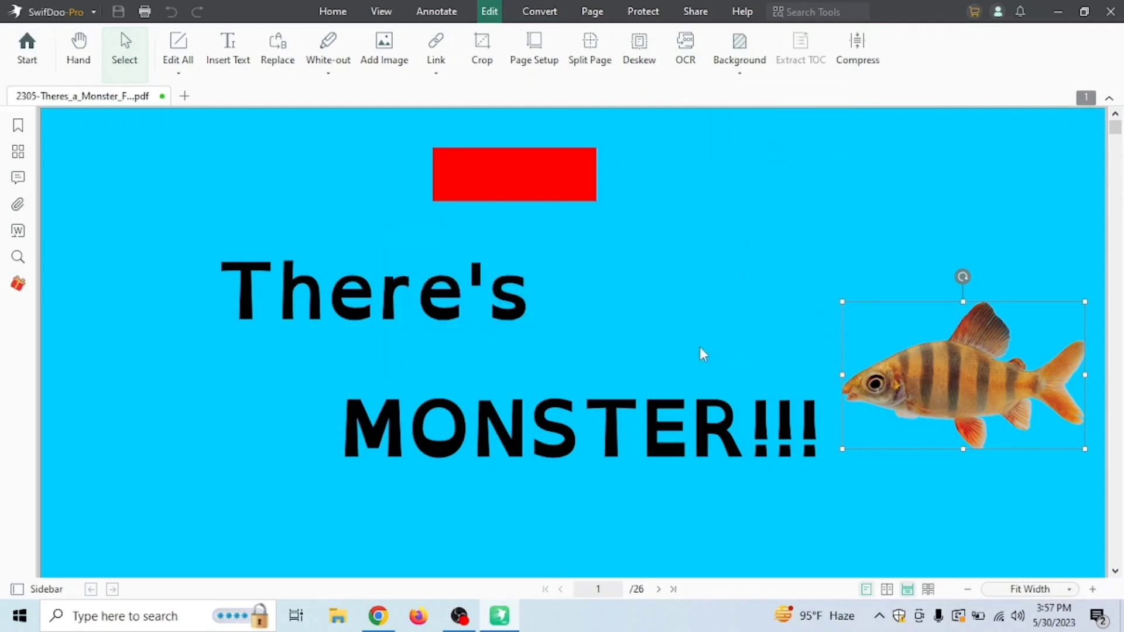
Step: View the Compress PDF settings for the document and close them without compressing
scroll(653, 207, down, 5)
scroll(703, 199, up, 5)
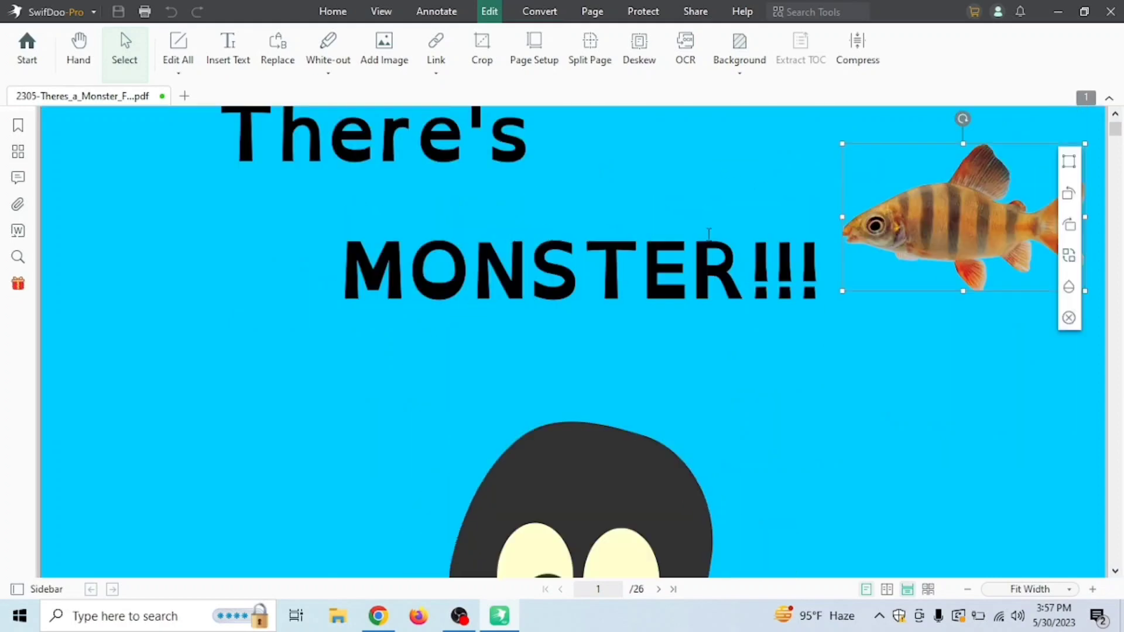
click(865, 65)
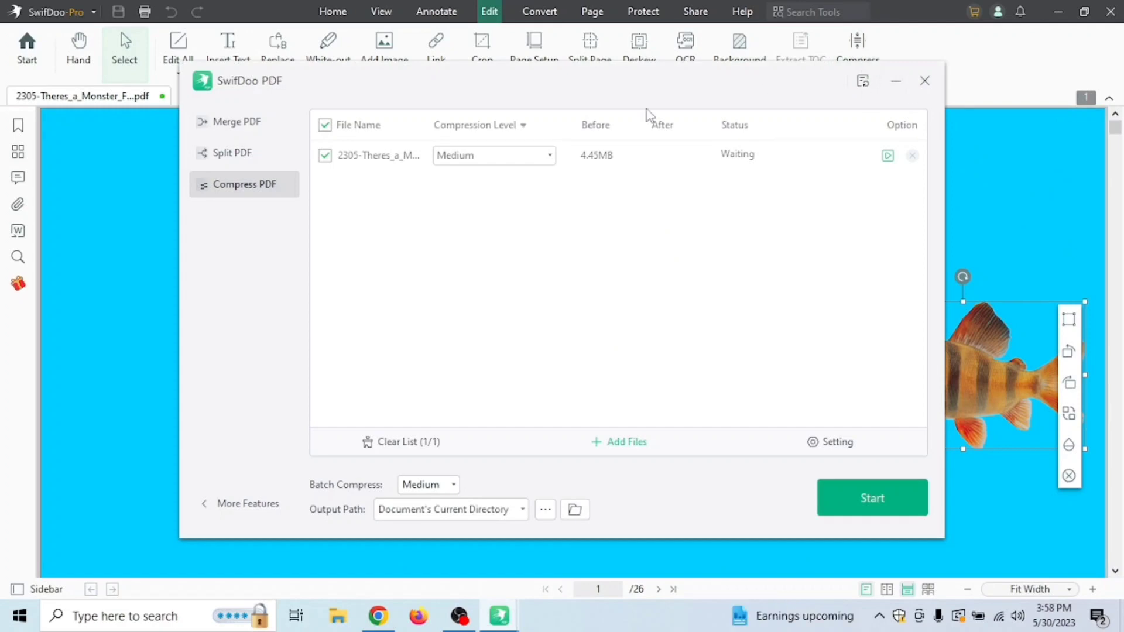
click(923, 82)
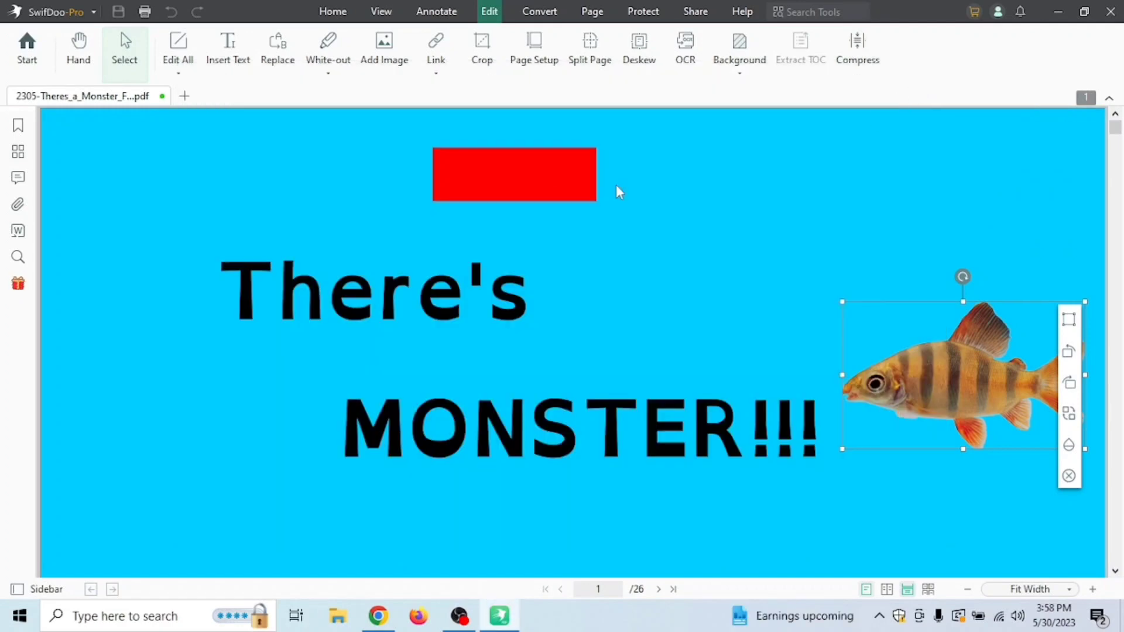
Step: Start converting pages 1 to 26 of the PDF to Word (.docx) and close the converter while it runs
click(327, 12)
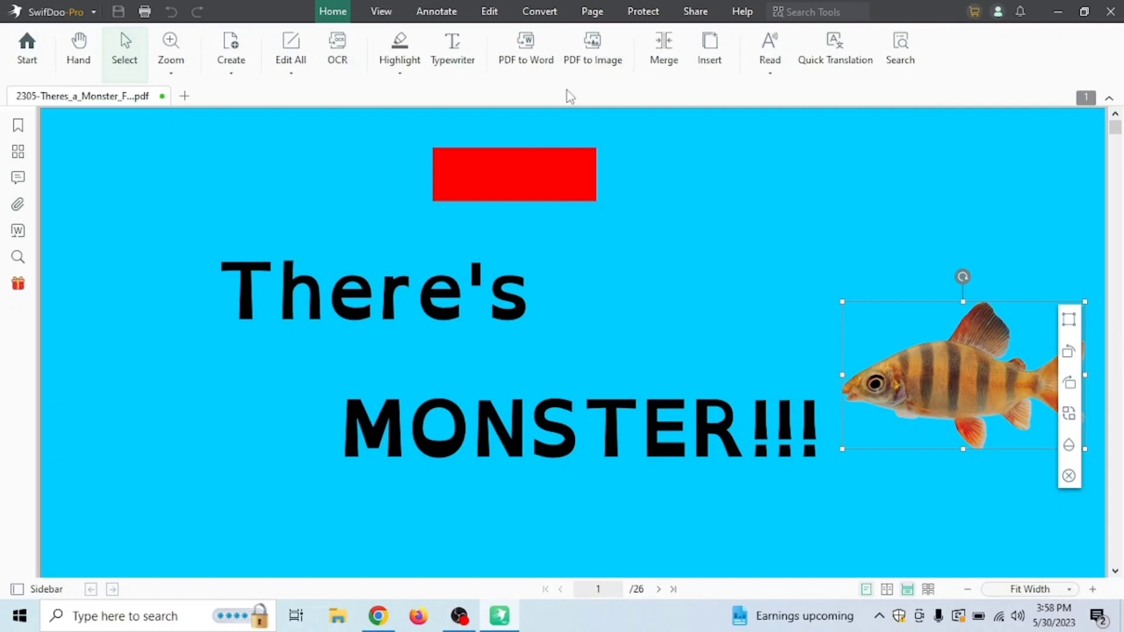
click(520, 57)
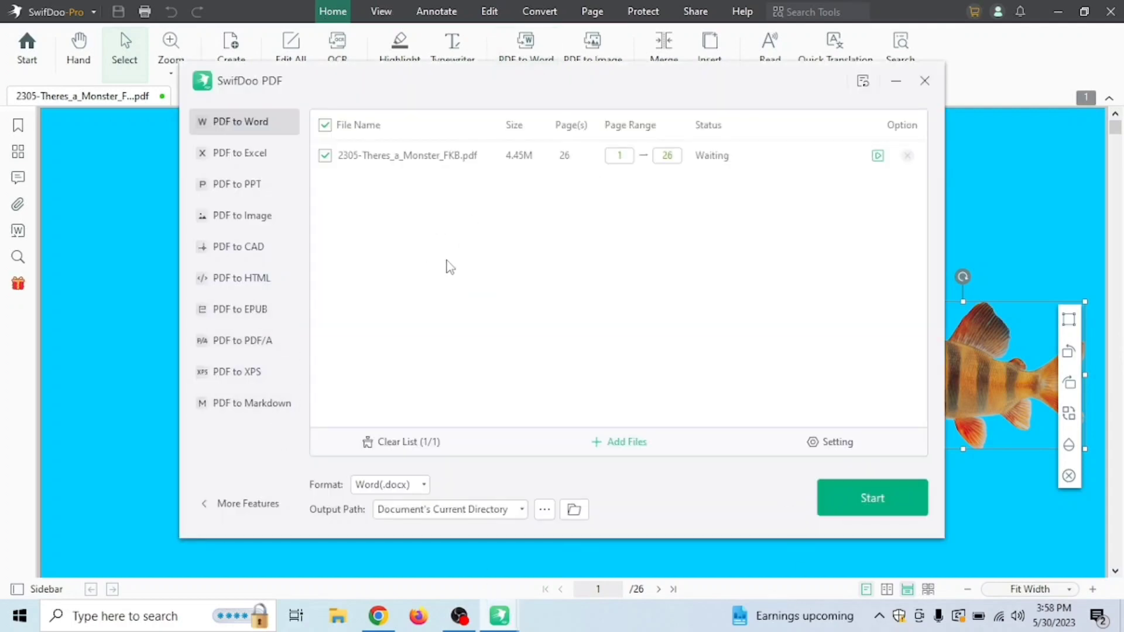
click(884, 499)
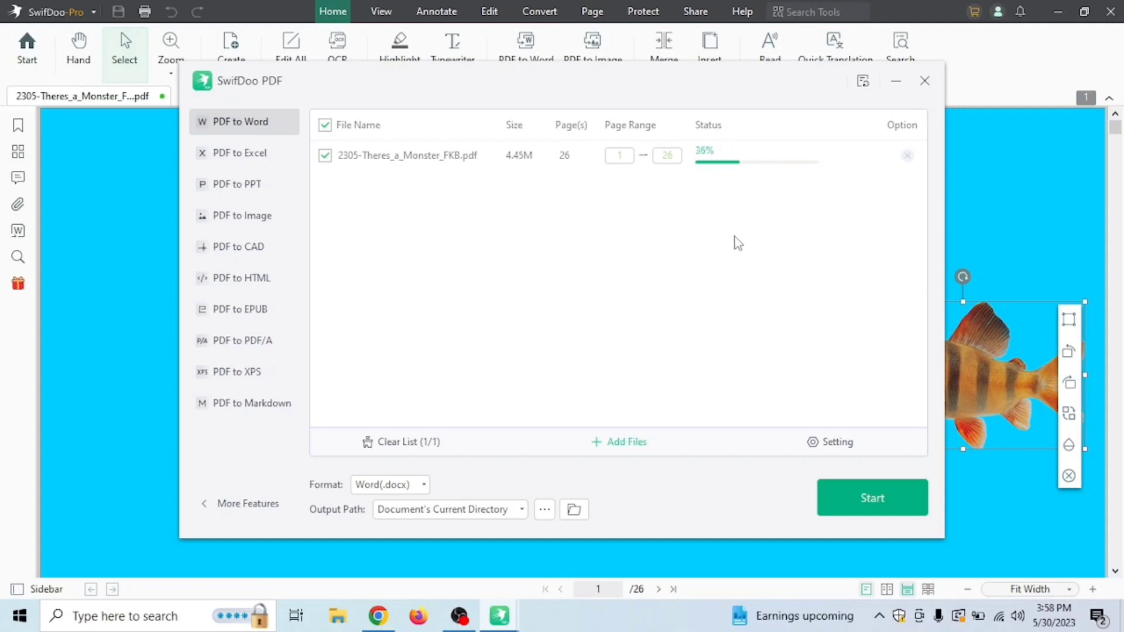
click(924, 82)
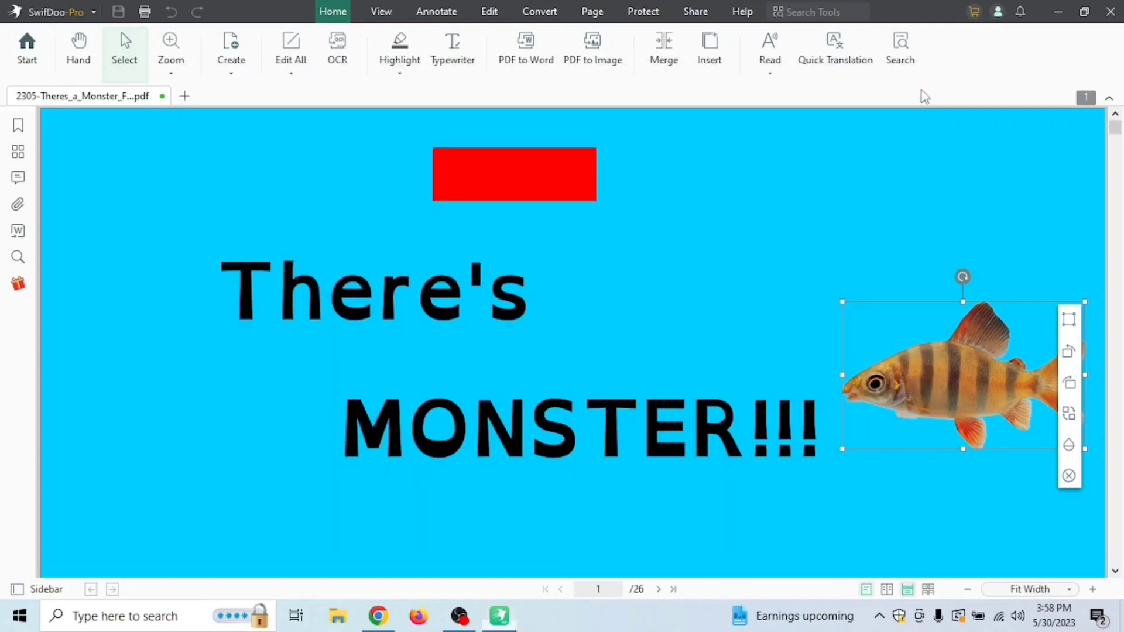
Step: View the converter's PDF to Image and PDF to Word settings and close it without converting
click(603, 58)
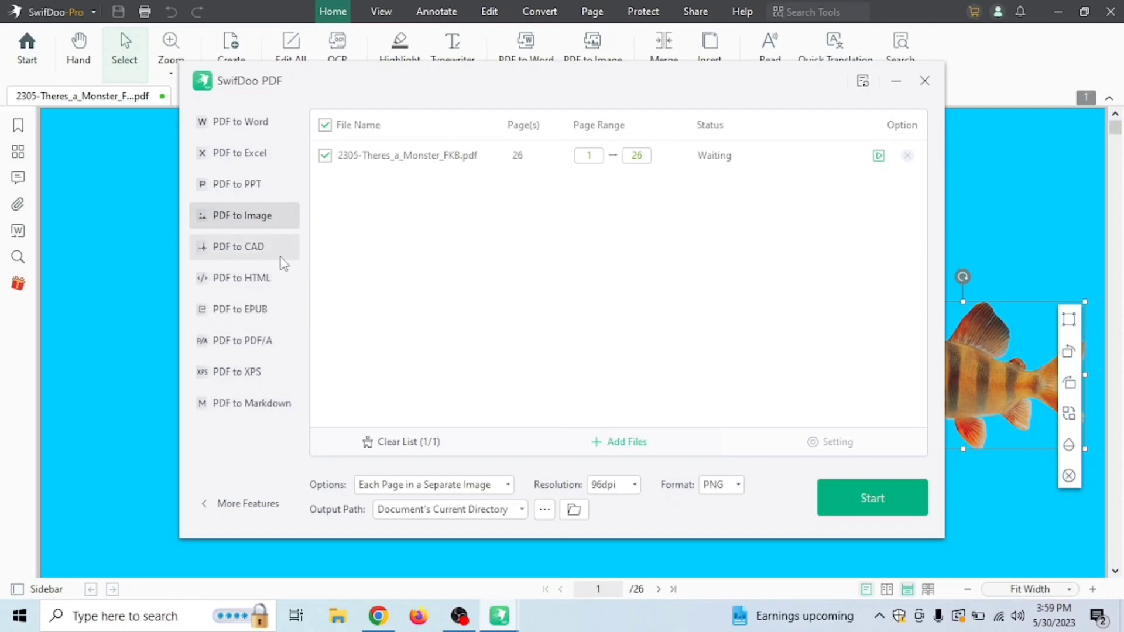
click(282, 122)
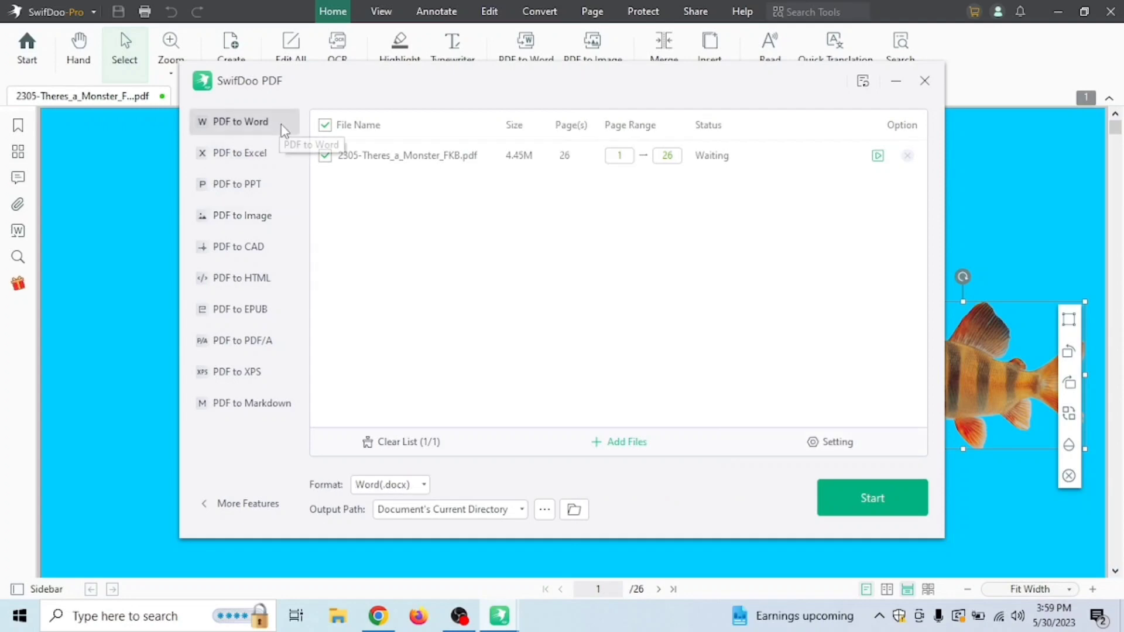
click(924, 81)
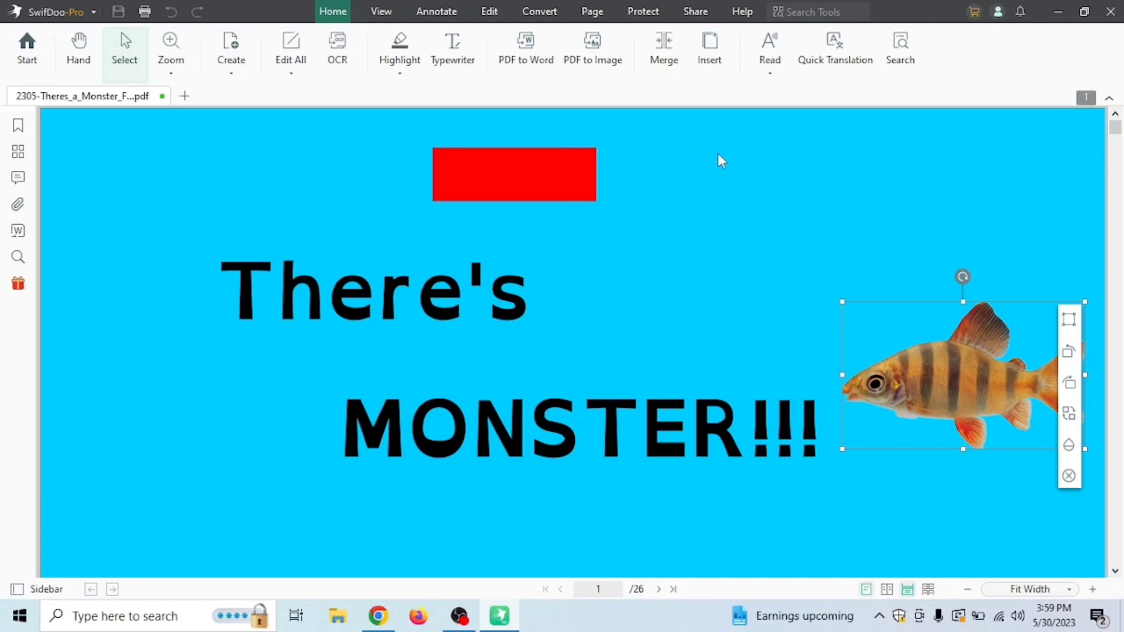
click(436, 11)
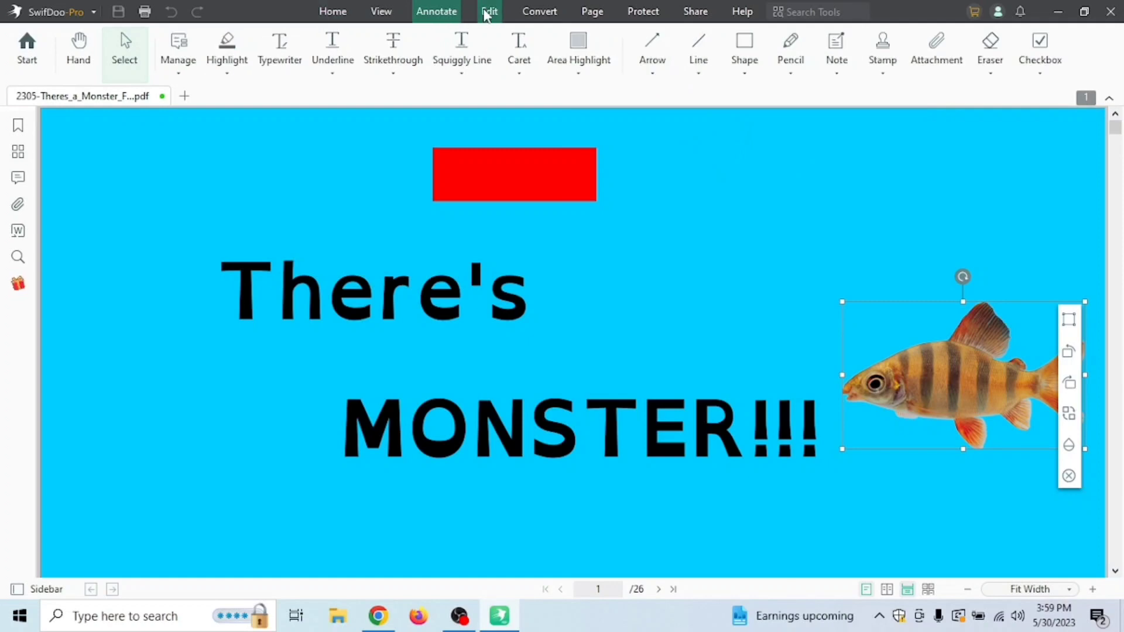
click(490, 12)
click(553, 8)
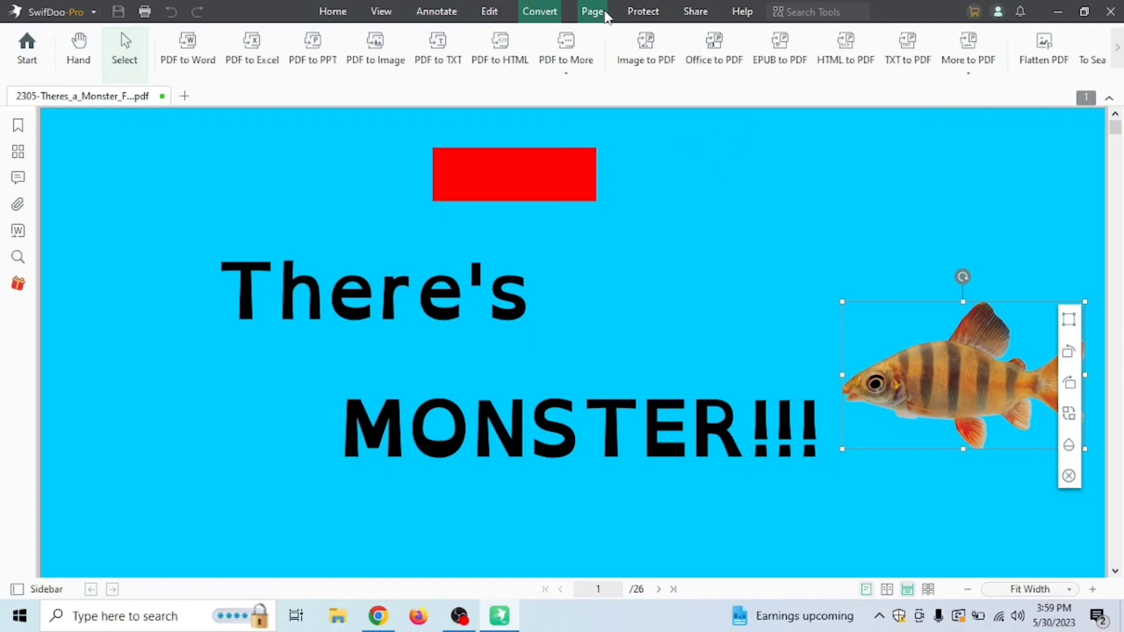
click(592, 11)
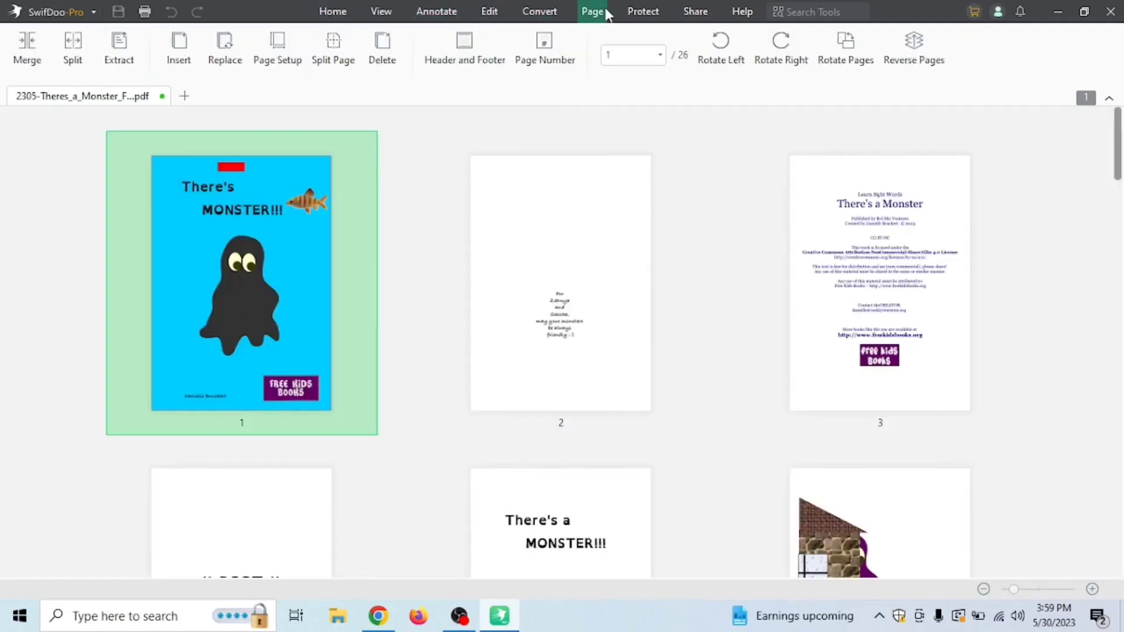
click(655, 17)
click(695, 16)
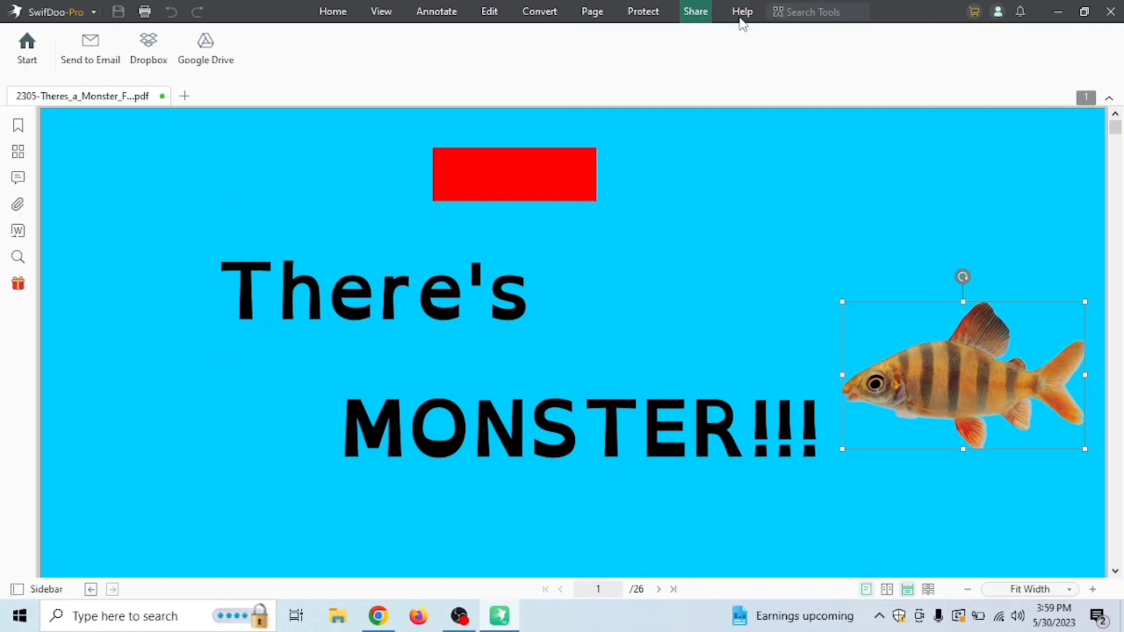
click(611, 13)
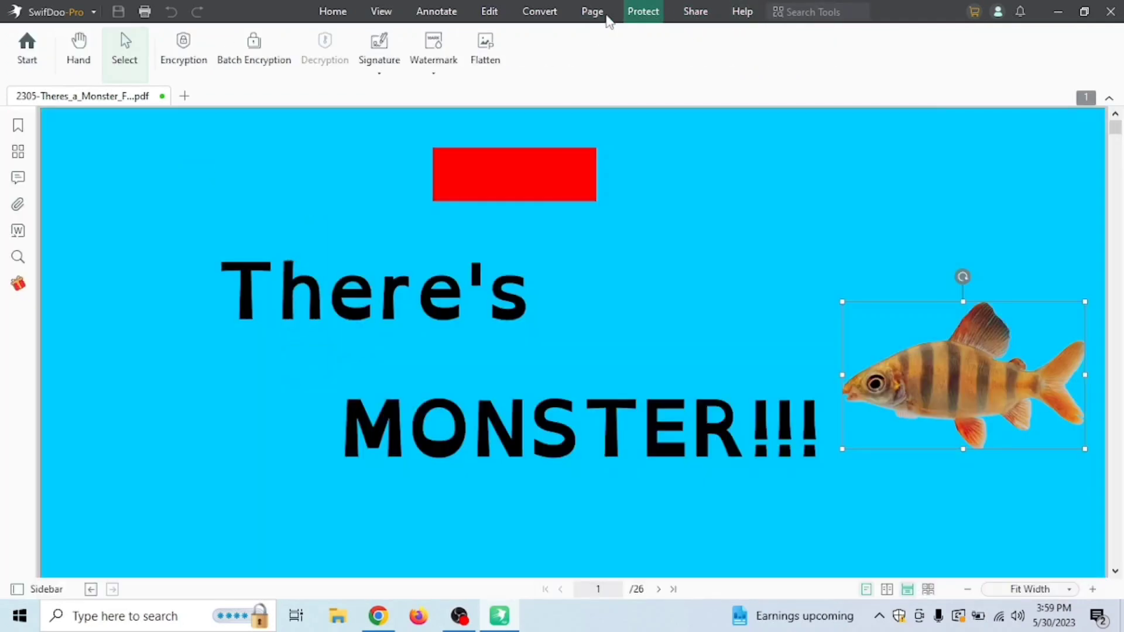
click(539, 11)
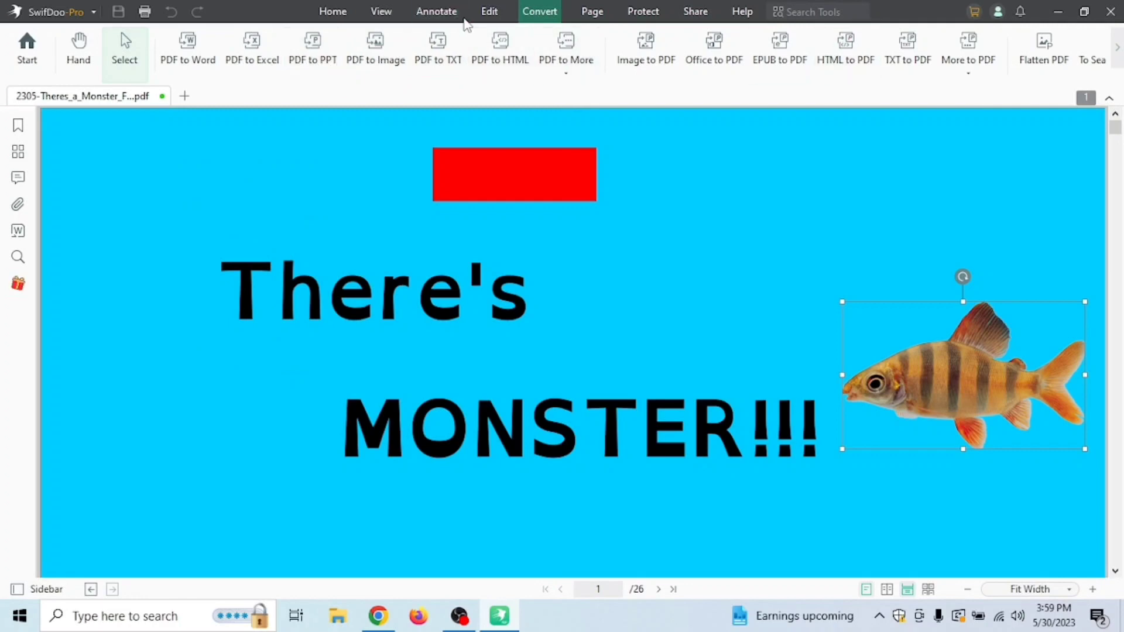
click(490, 12)
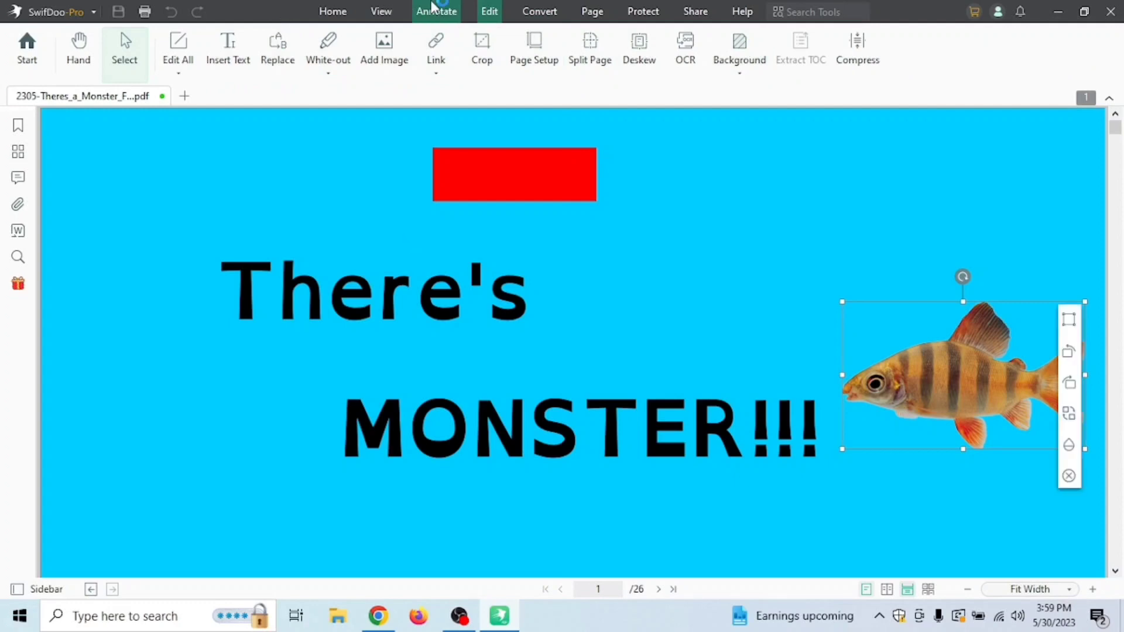
Step: Highlight the title word "There's" and part of "MONSTER!!!" in green on page 1
click(444, 14)
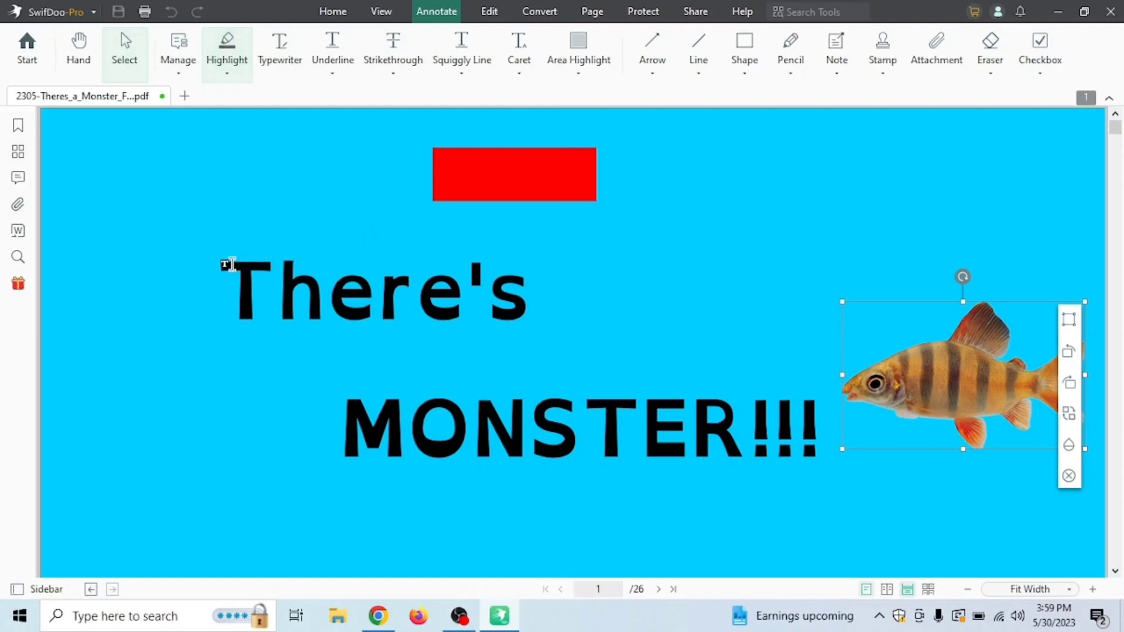
mouse_move(214, 243)
mouse_down()
mouse_move(299, 318)
mouse_move(463, 299)
mouse_move(536, 305)
mouse_up()
scroll(479, 283, down, 3)
scroll(479, 283, up, 3)
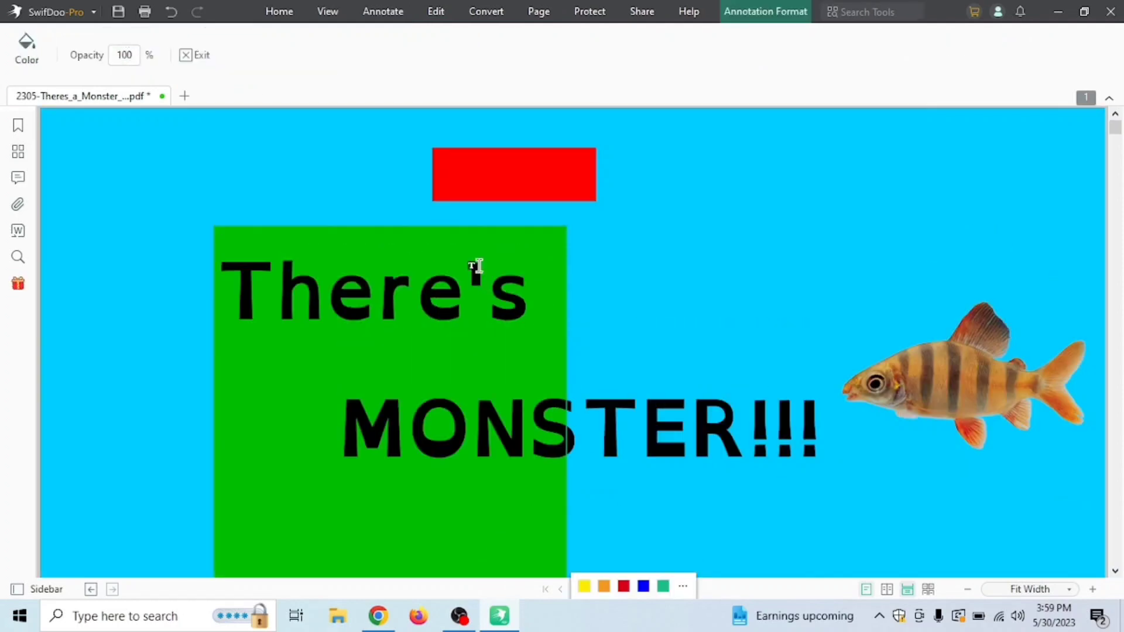
click(383, 12)
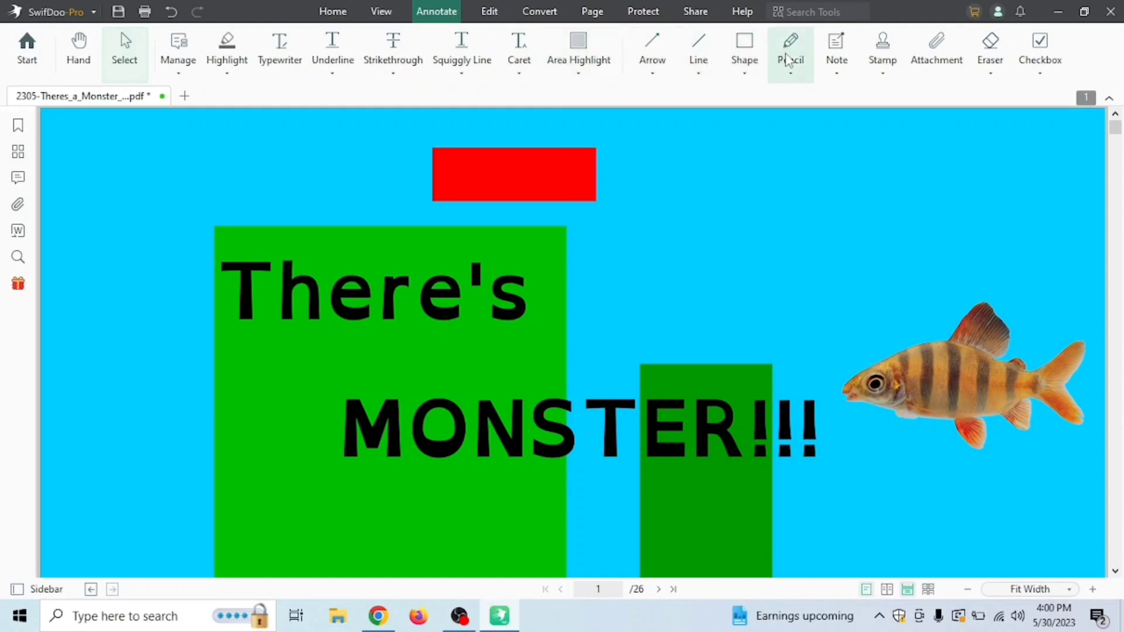
Step: Draw a looped doodle and a handwritten word in red with the Pencil tool above the fish image
click(792, 46)
mouse_move(749, 225)
mouse_down()
mouse_move(802, 234)
mouse_move(790, 183)
mouse_move(745, 237)
mouse_move(760, 171)
mouse_up()
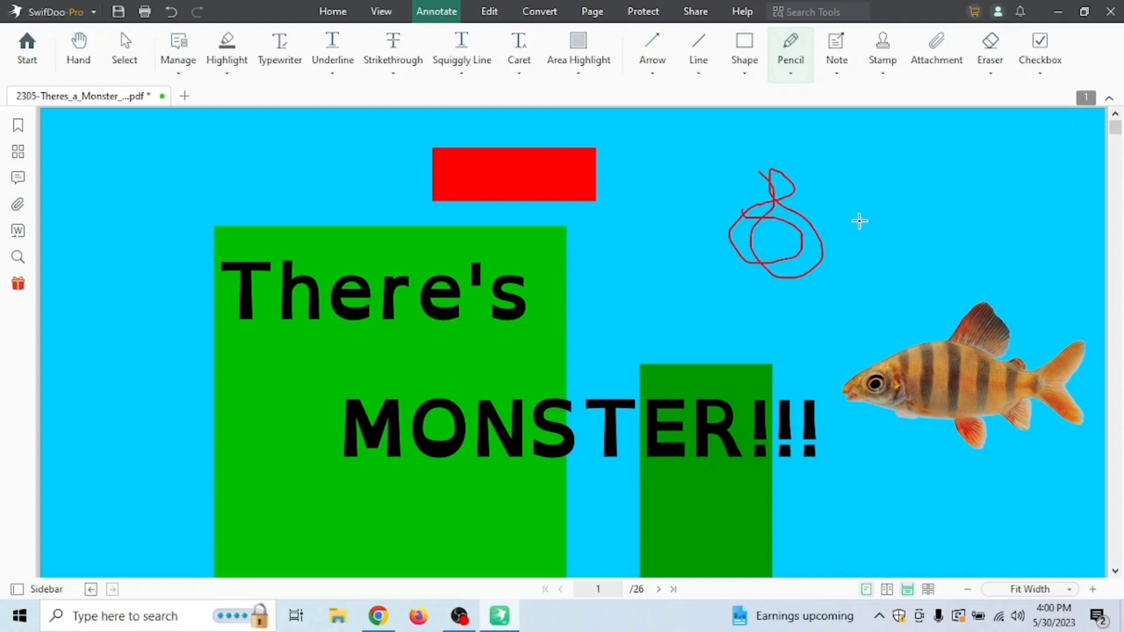
mouse_move(868, 183)
mouse_down()
mouse_move(896, 248)
mouse_move(943, 211)
mouse_move(967, 237)
mouse_up()
click(945, 176)
mouse_move(955, 135)
mouse_down()
mouse_move(998, 213)
mouse_move(1002, 178)
mouse_move(1050, 168)
mouse_up()
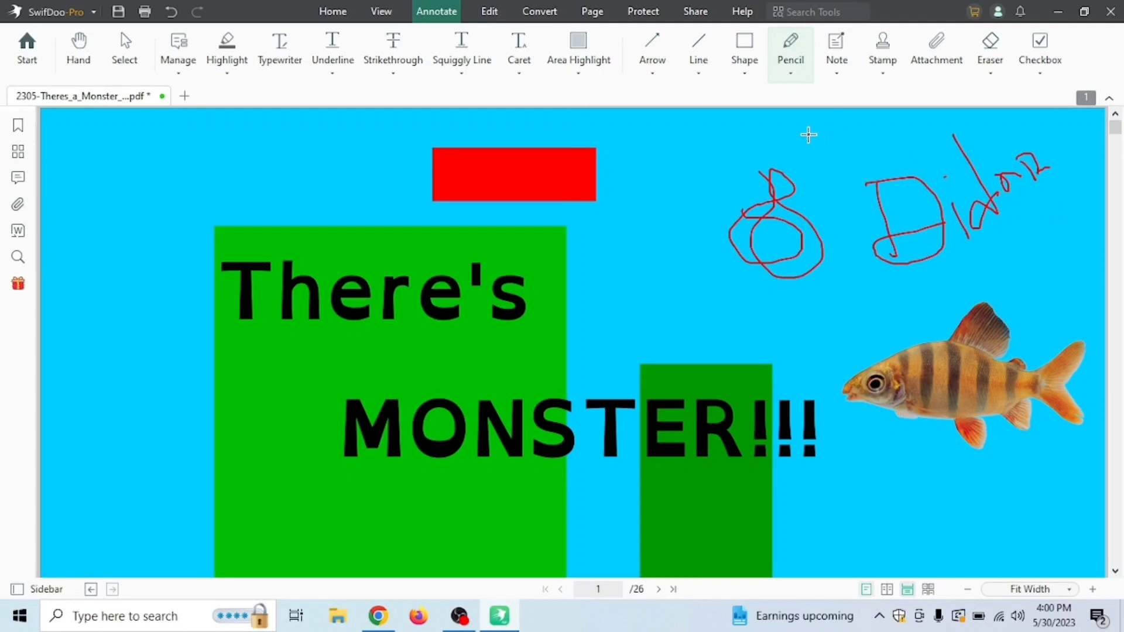
Step: Draw a red outlined rectangle beside the red white-out block and a red oval directly beneath that rectangle
click(744, 50)
mouse_move(630, 158)
mouse_down()
mouse_move(654, 194)
mouse_move(718, 239)
mouse_up()
click(746, 73)
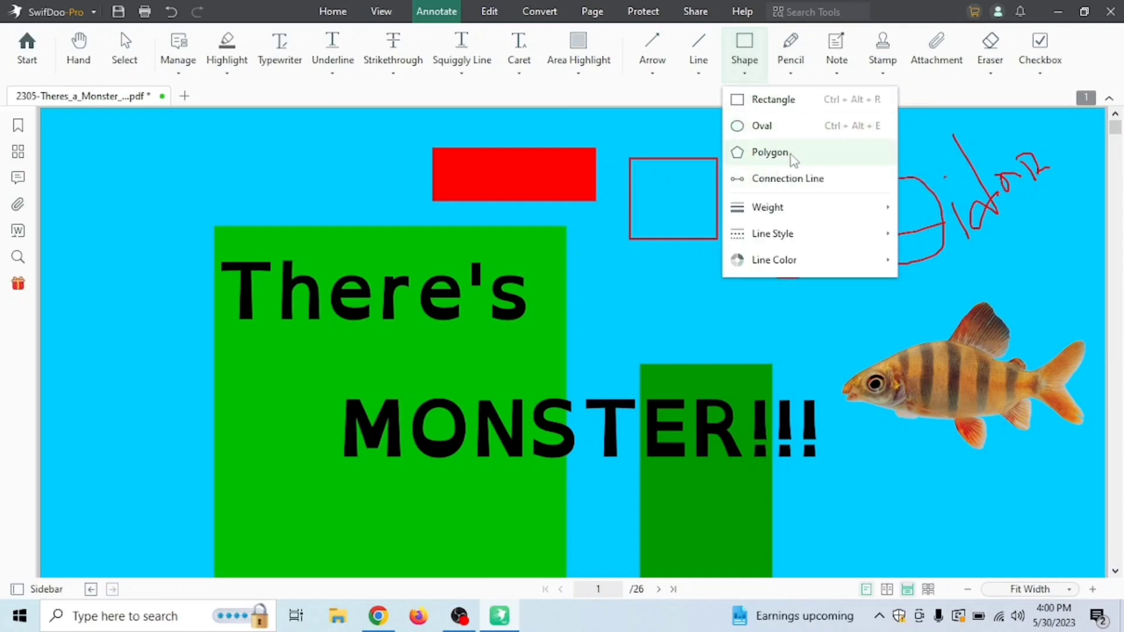
mouse_move(792, 221)
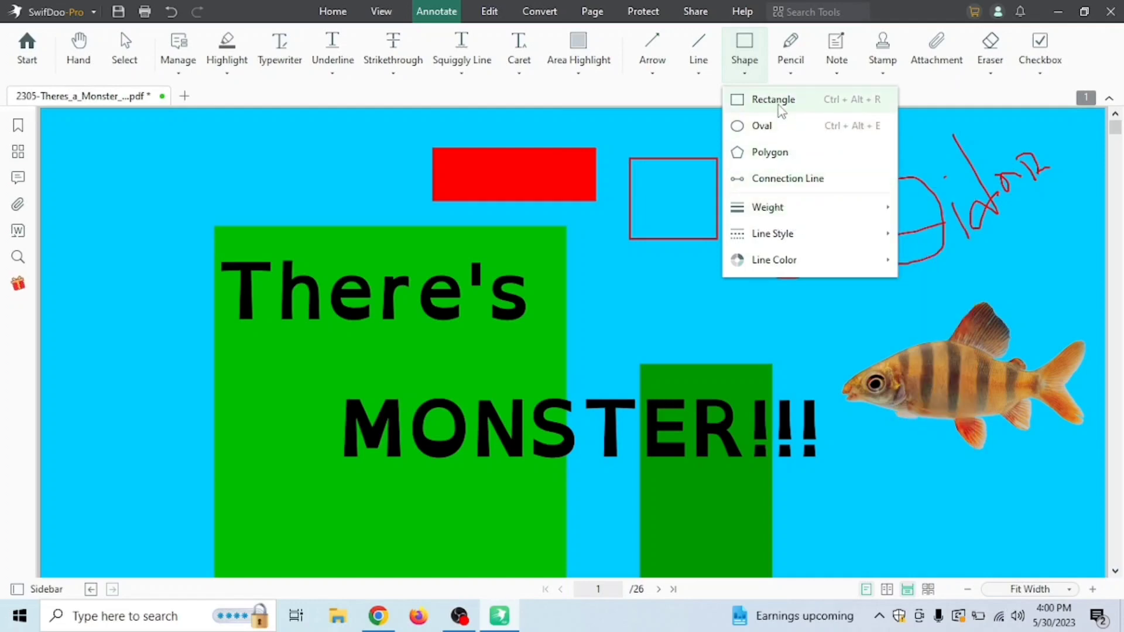
click(761, 126)
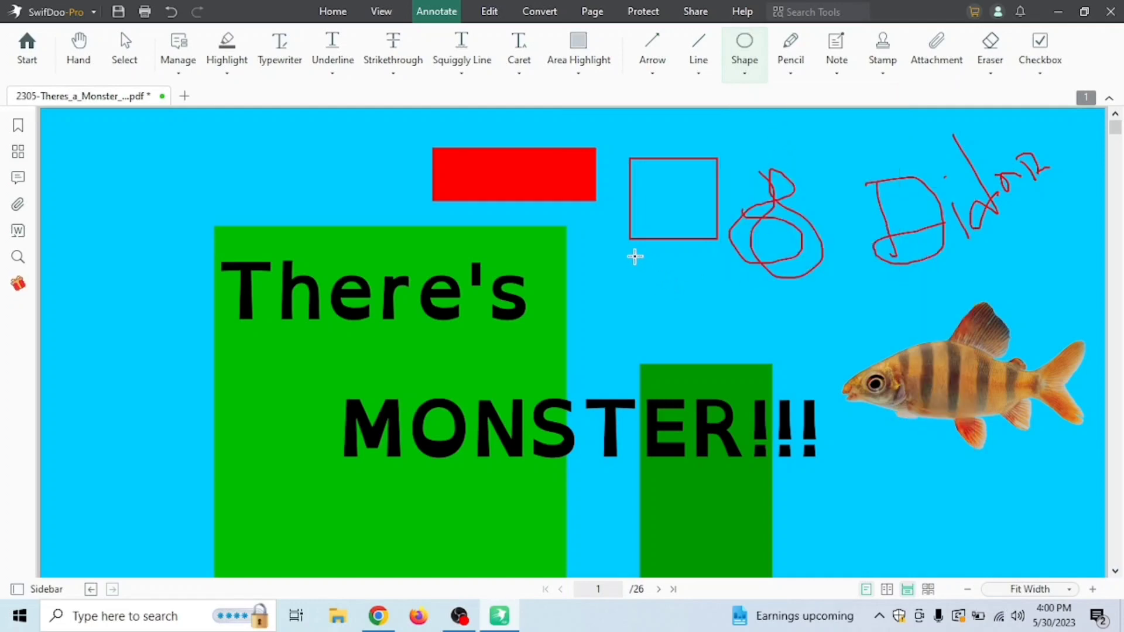
drag(635, 256, 738, 349)
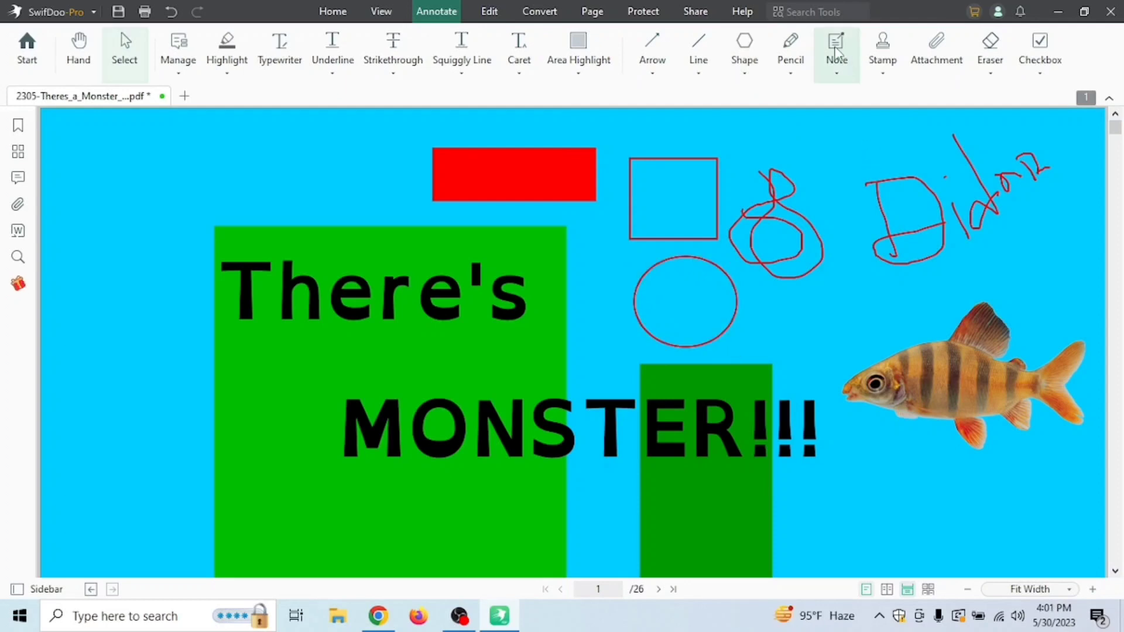
Step: View the available standard, sign-here and dynamic stamps and close the stamp library without placing one
click(881, 54)
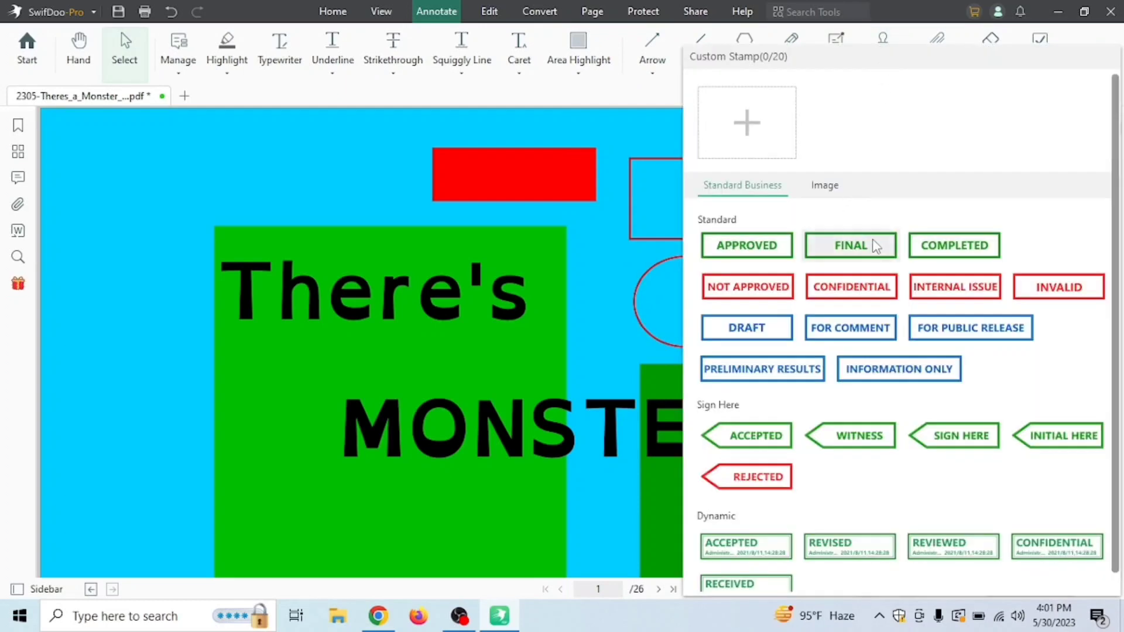
scroll(837, 316, down, 1)
scroll(761, 352, up, 1)
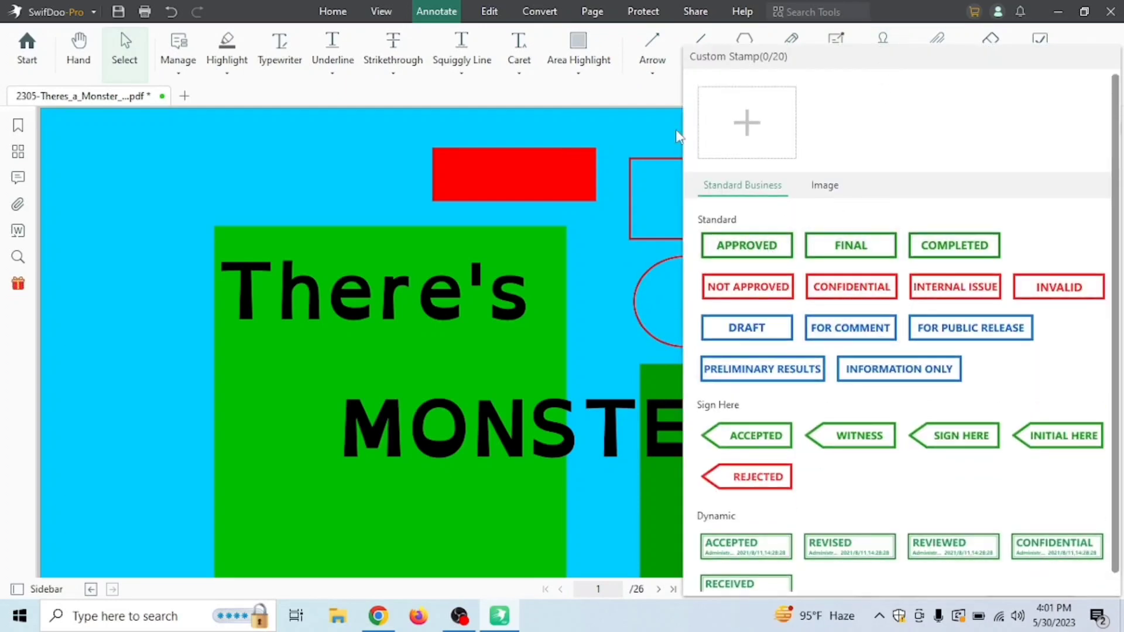
click(124, 53)
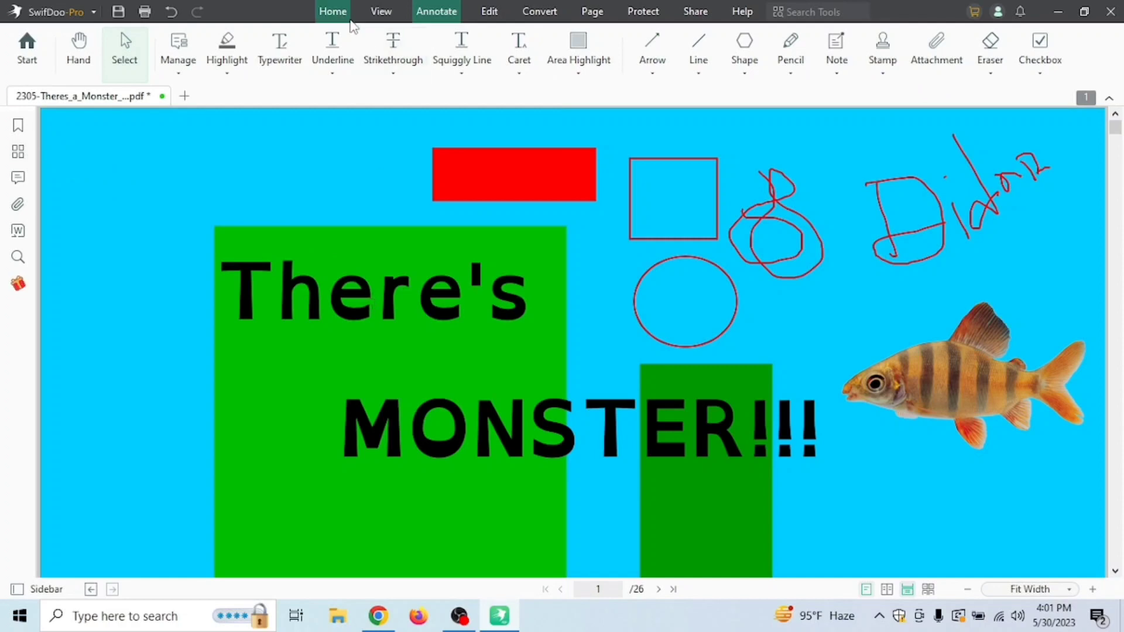
click(347, 17)
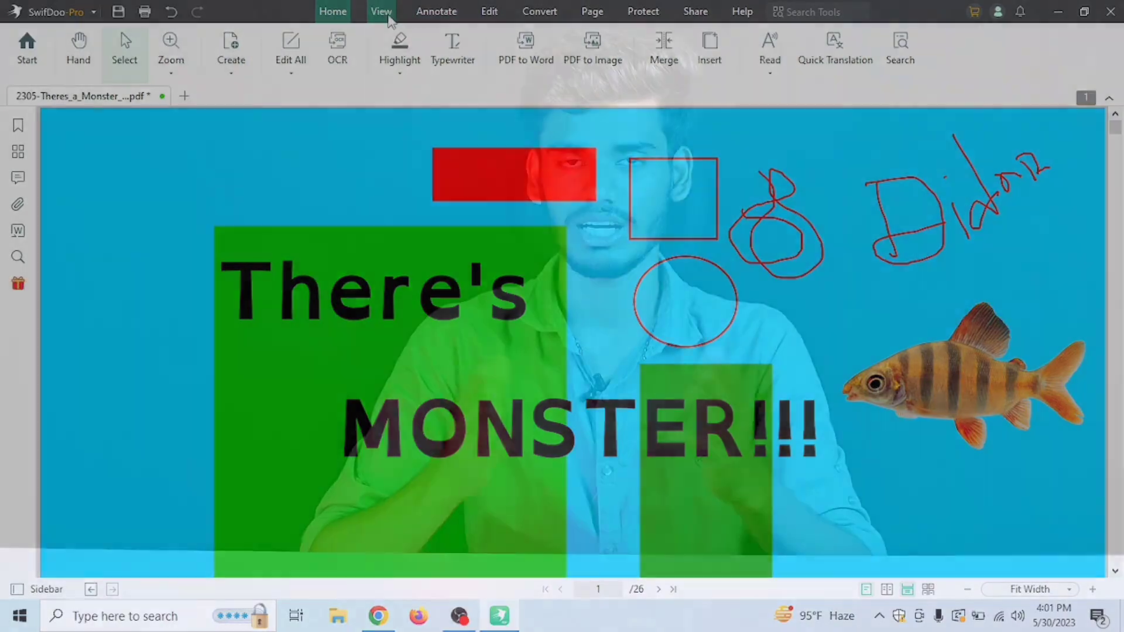